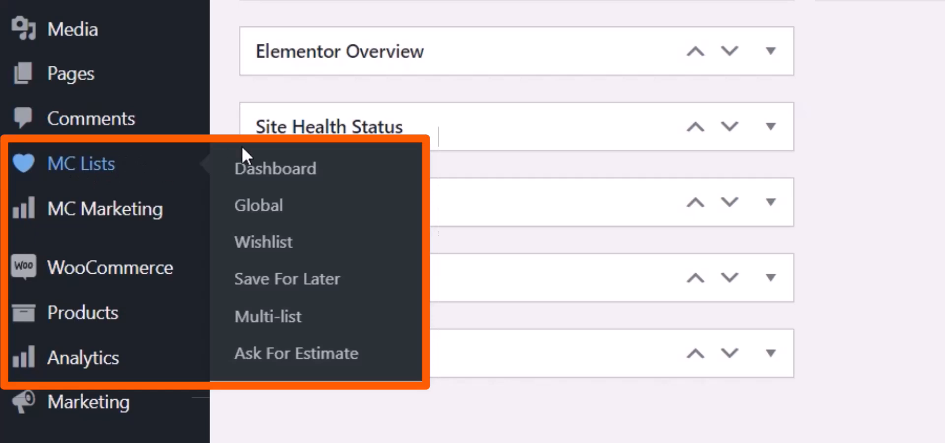
Open the Multi-list settings of MC Lists, collapse the admin sidebar and go to the "Delete/Edit/Create List" Popup Settings section
{"action": "left_click", "coordinate": [240, 319]}
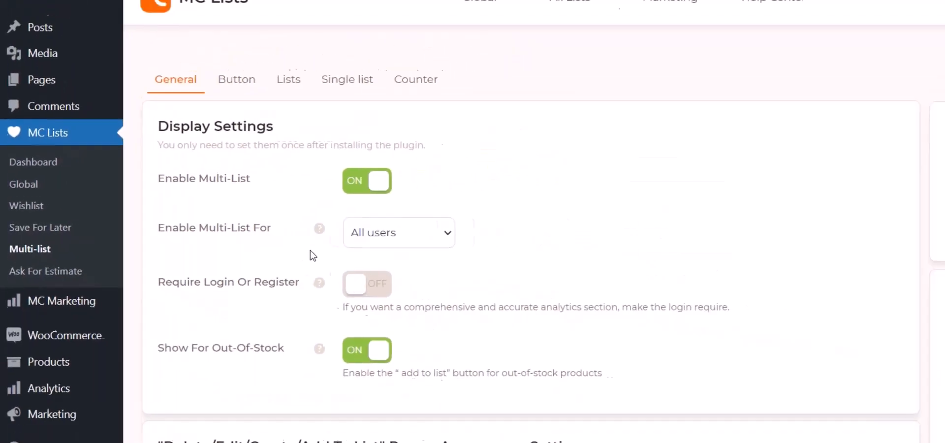
{"action": "scroll", "coordinate": [660, 384], "scroll_direction": "down", "scroll_amount": 15}
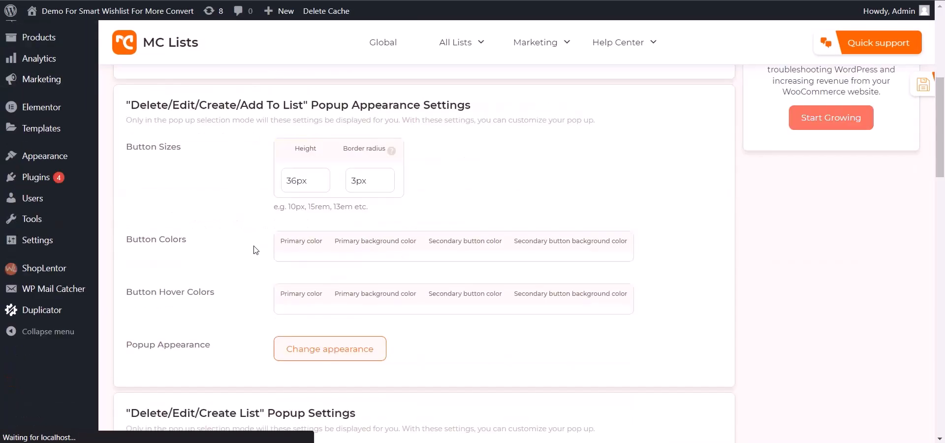
{"action": "scroll", "coordinate": [255, 249], "scroll_direction": "down", "scroll_amount": 3}
{"action": "left_click", "coordinate": [73, 426]}
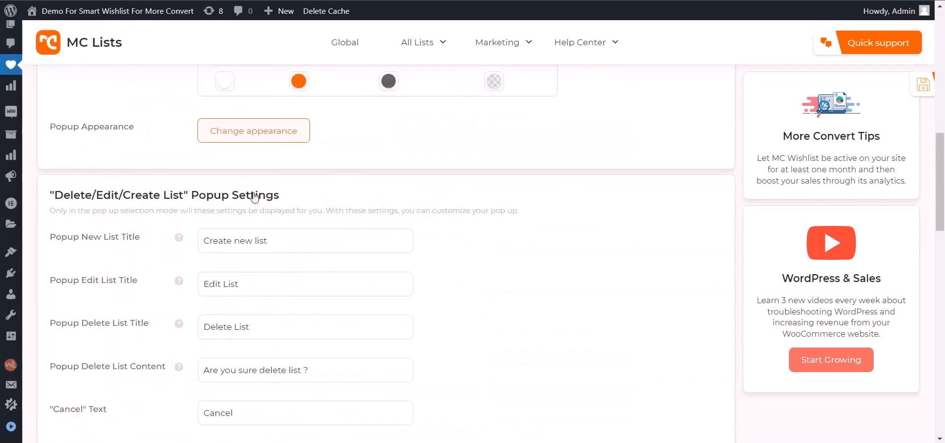
{"action": "scroll", "coordinate": [255, 196], "scroll_direction": "down", "scroll_amount": 1}
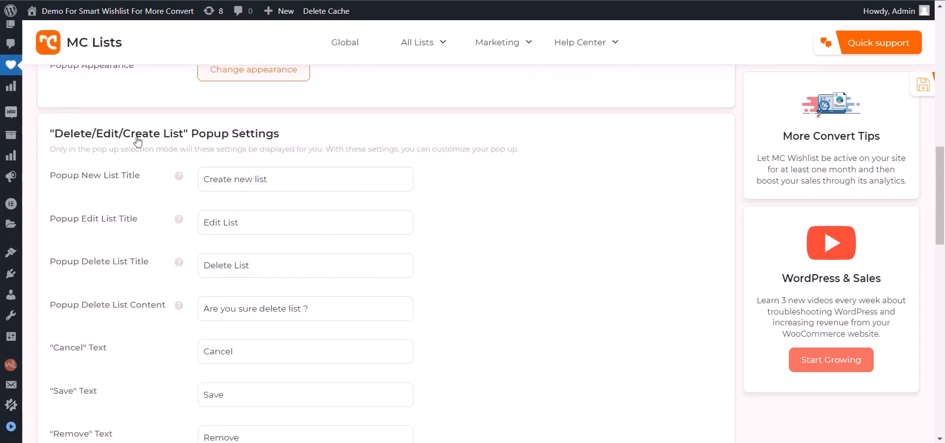
{"action": "scroll", "coordinate": [137, 141], "scroll_direction": "down", "scroll_amount": 1}
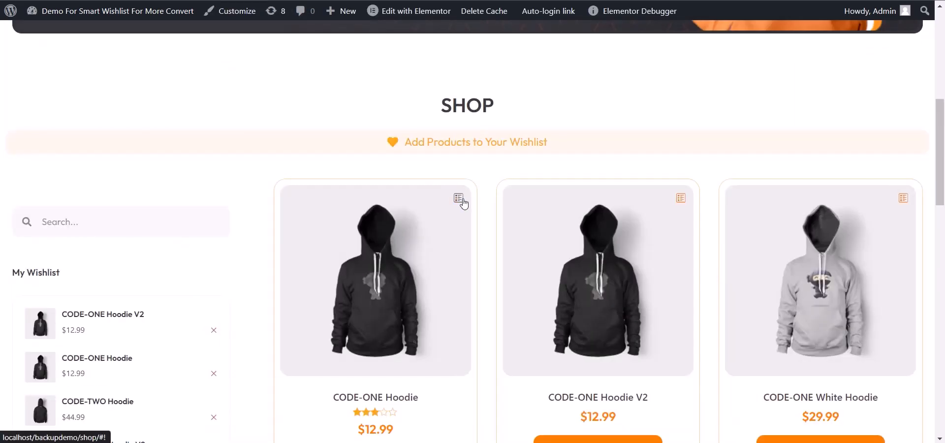
On the shop page, view the create-list popup from the first CODE-ONE Hoodie's collections dialog, then close both without creating a list
{"action": "left_click", "coordinate": [459, 199]}
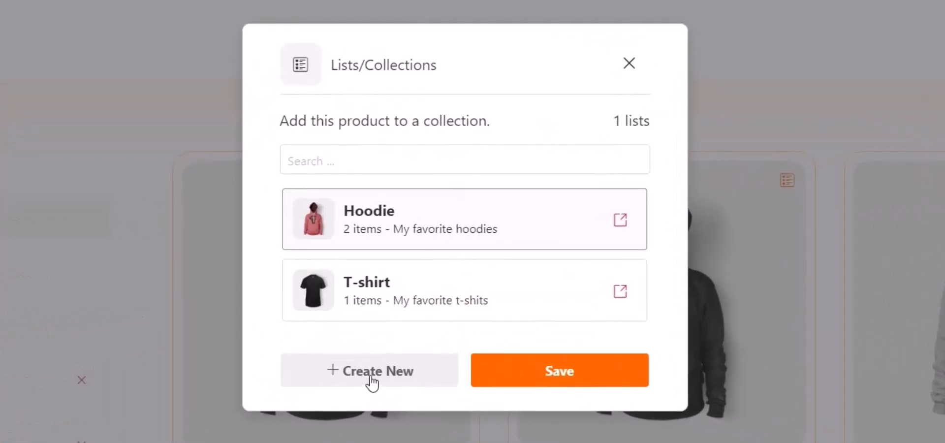
{"action": "left_click", "coordinate": [374, 379]}
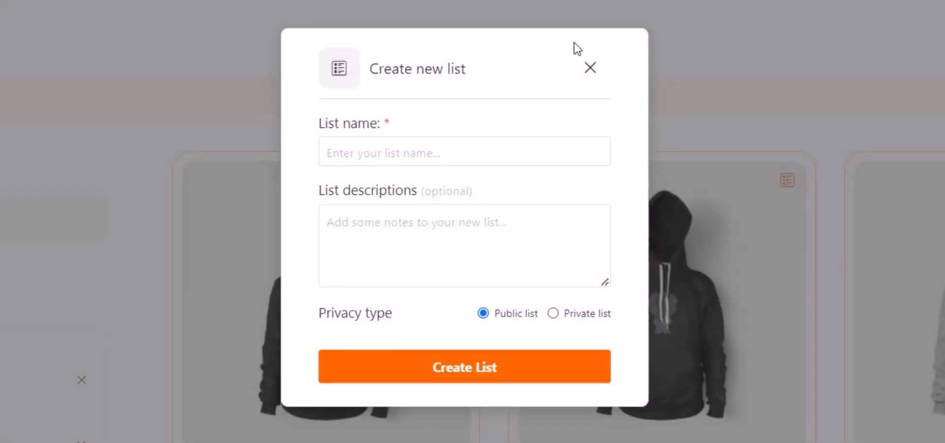
{"action": "left_click", "coordinate": [589, 68]}
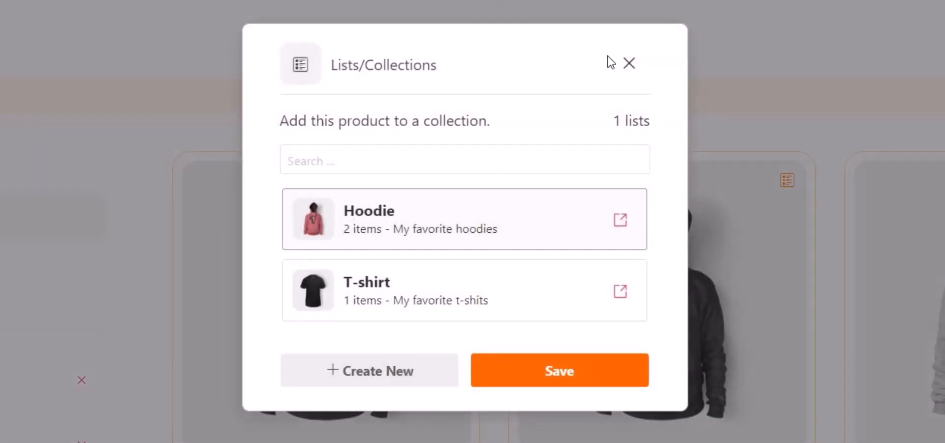
{"action": "left_click", "coordinate": [626, 61]}
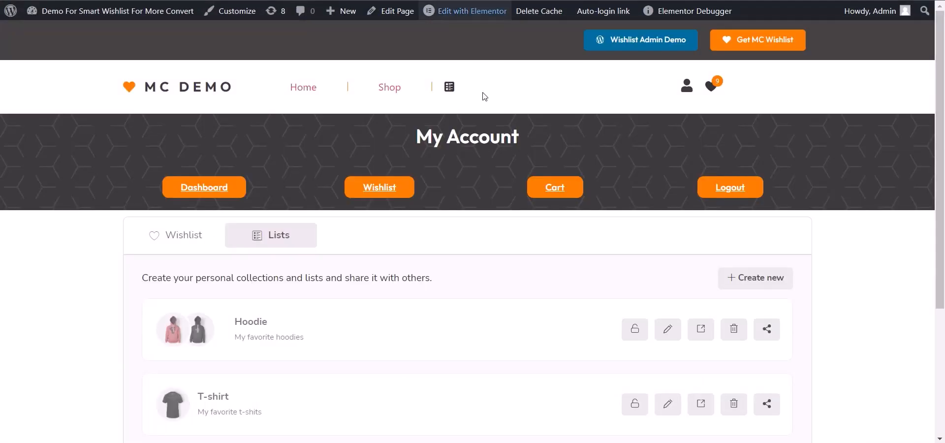
In the My Account lists, view the Hoodie list's edit popup and delete popup, closing each without making changes
{"action": "scroll", "coordinate": [640, 275], "scroll_direction": "down", "scroll_amount": 1}
{"action": "left_click", "coordinate": [670, 266]}
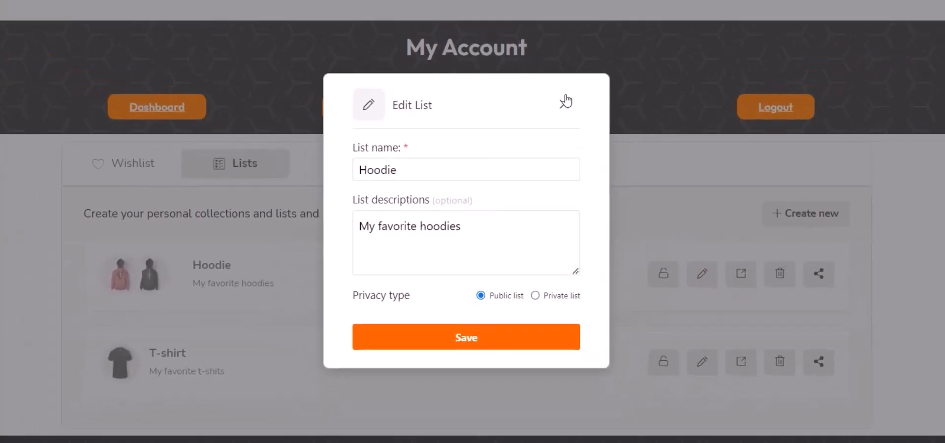
{"action": "left_click", "coordinate": [593, 63]}
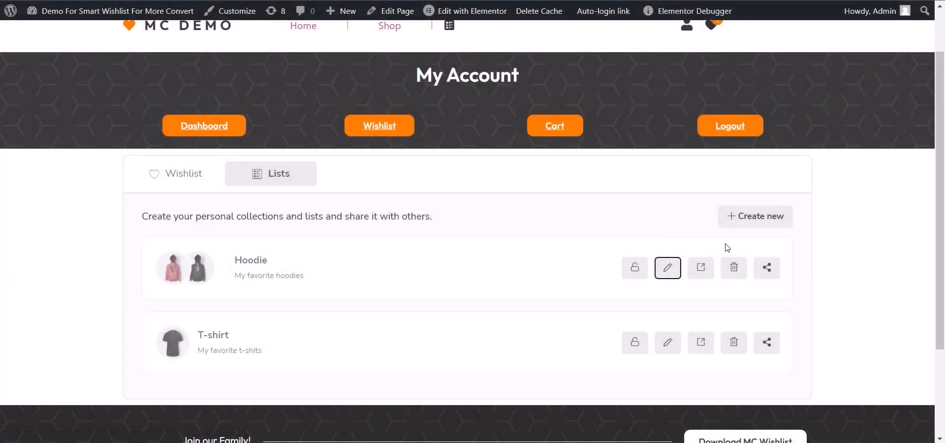
{"action": "left_click", "coordinate": [734, 267]}
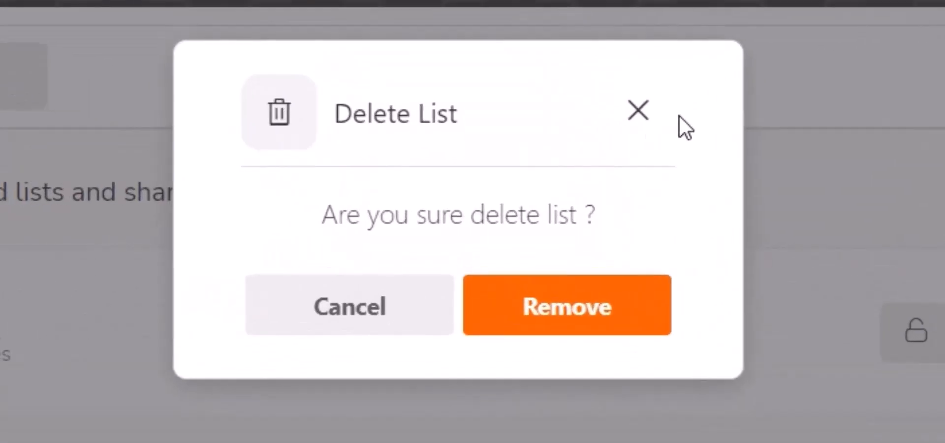
{"action": "left_click", "coordinate": [639, 111]}
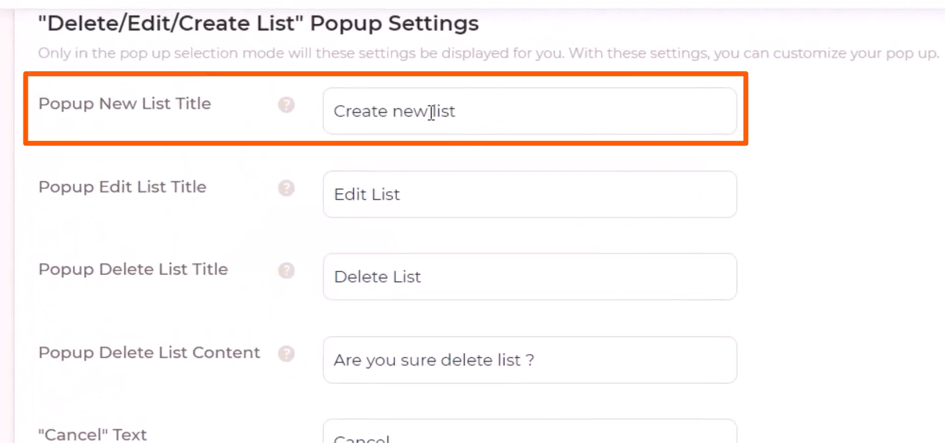
Set the Popup New List Title to "new list"
{"action": "double_click", "coordinate": [353, 113]}
{"action": "mouse_move", "coordinate": [293, 117]}
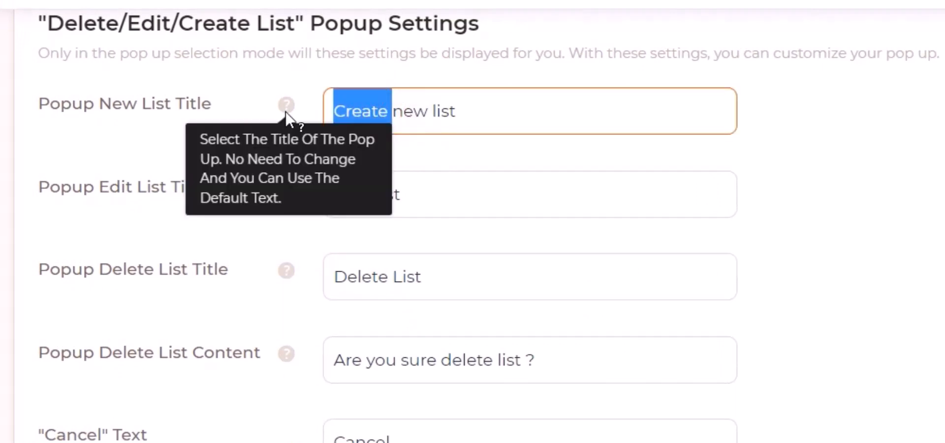
{"action": "key", "text": "BackSpace"}
{"action": "left_click", "coordinate": [430, 141]}
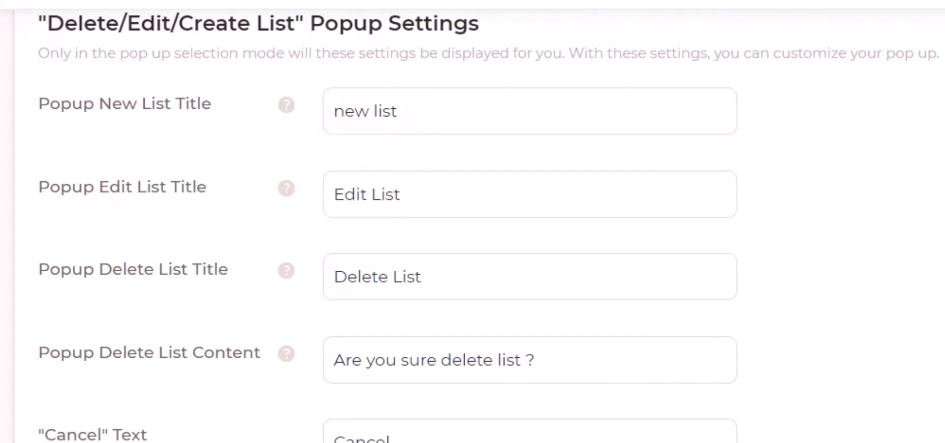
Shorten the Popup Edit List Title to "Edit"
{"action": "left_click_drag", "start_coordinate": [369, 194], "coordinate": [297, 194]}
{"action": "left_click", "coordinate": [424, 187]}
{"action": "key", "text": "BackSpace"}
{"action": "key", "text": "BackSpace"}
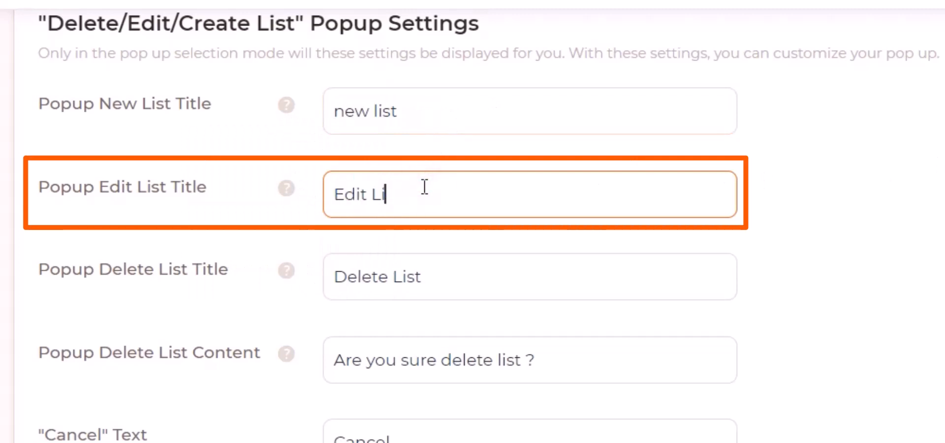
Set the Popup Delete List Title to "Delete" and save the Multi-list settings
{"action": "left_click", "coordinate": [454, 269]}
{"action": "key", "text": "BackSpace"}
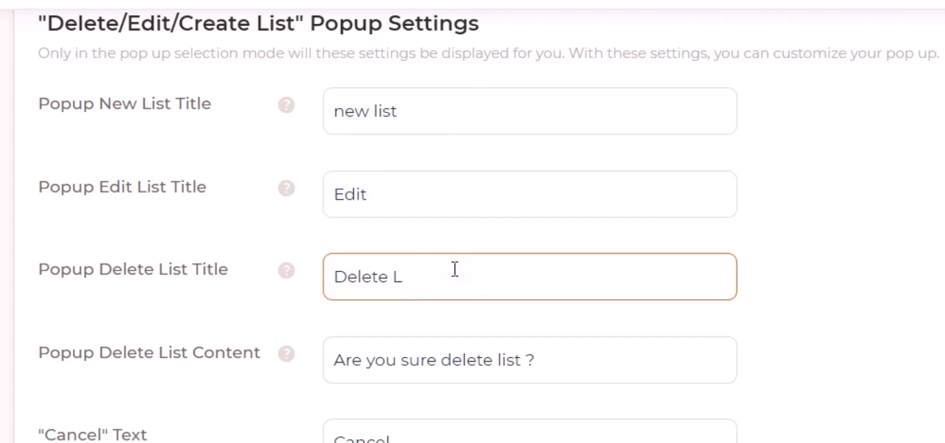
{"action": "key", "text": "BackSpace"}
{"action": "key", "text": "BackSpace"}
{"action": "left_click", "coordinate": [930, 268]}
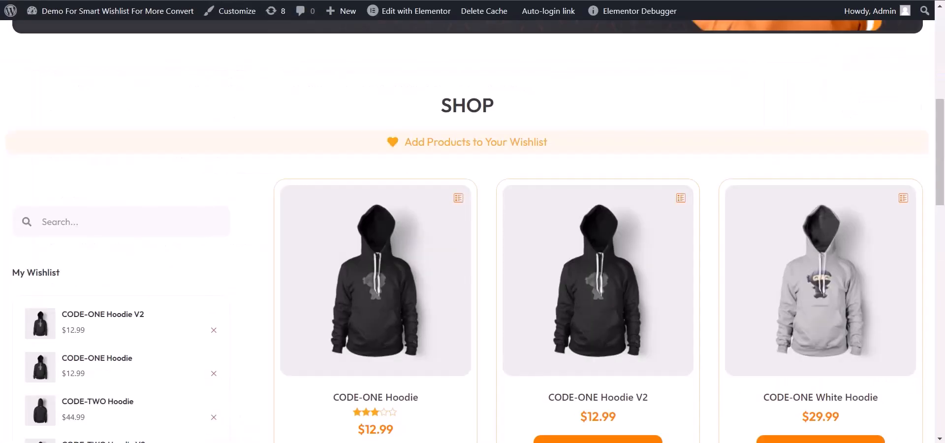
Reload the shop page and check the create-list popup's title from the first CODE-ONE Hoodie's collections dialog, then close the popup
{"action": "key", "text": "F5"}
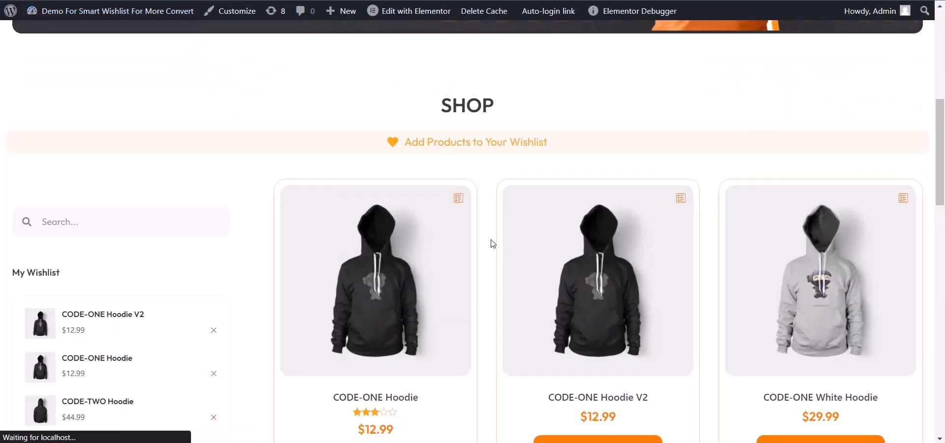
{"action": "left_click", "coordinate": [458, 198]}
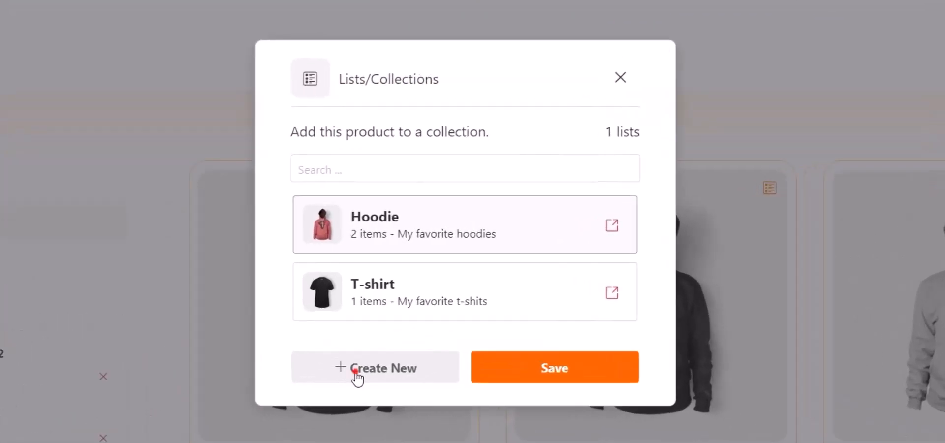
{"action": "left_click", "coordinate": [390, 323]}
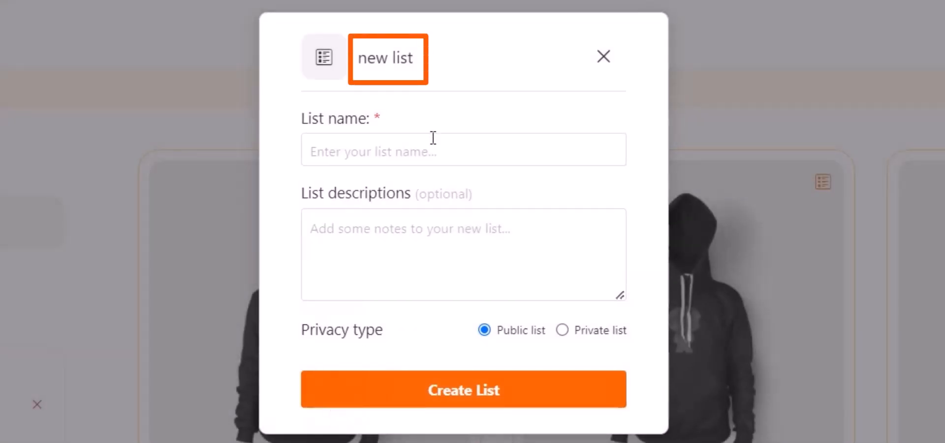
{"action": "left_click_drag", "start_coordinate": [390, 61], "coordinate": [355, 60]}
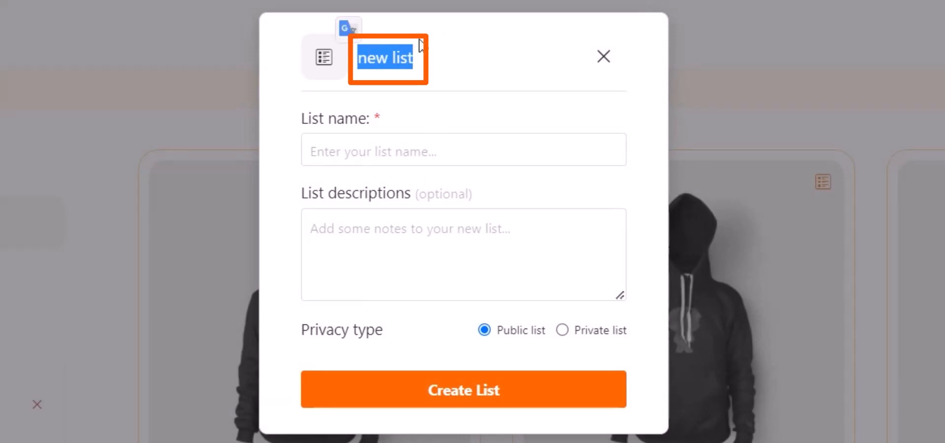
{"action": "left_click", "coordinate": [445, 41]}
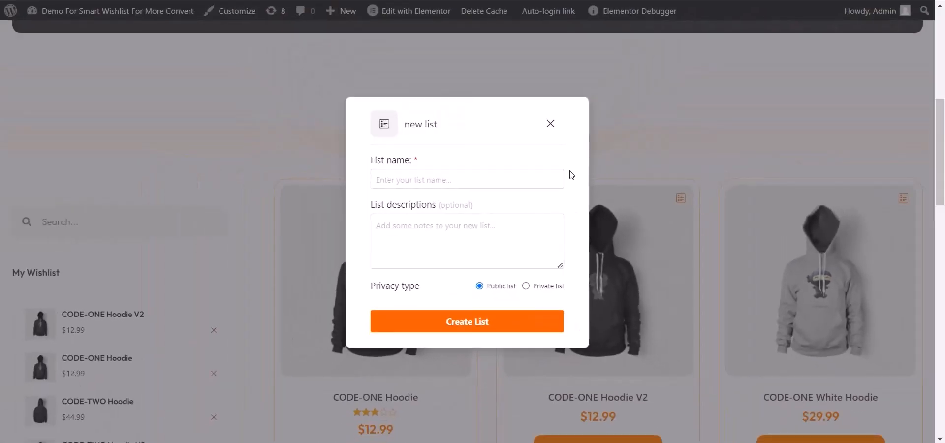
{"action": "left_click", "coordinate": [550, 123]}
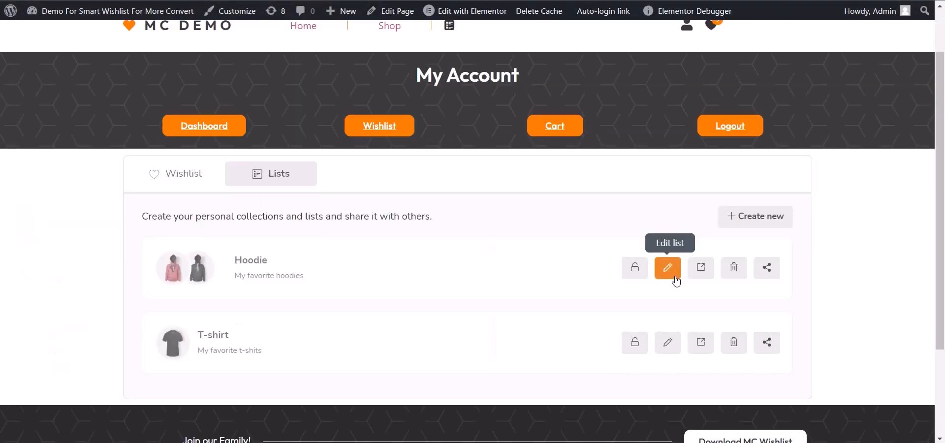
Check the titles of the Hoodie list's edit and delete popups on the My Account page, closing each without changes
{"action": "left_click", "coordinate": [674, 279]}
{"action": "left_click_drag", "start_coordinate": [425, 124], "coordinate": [401, 119]}
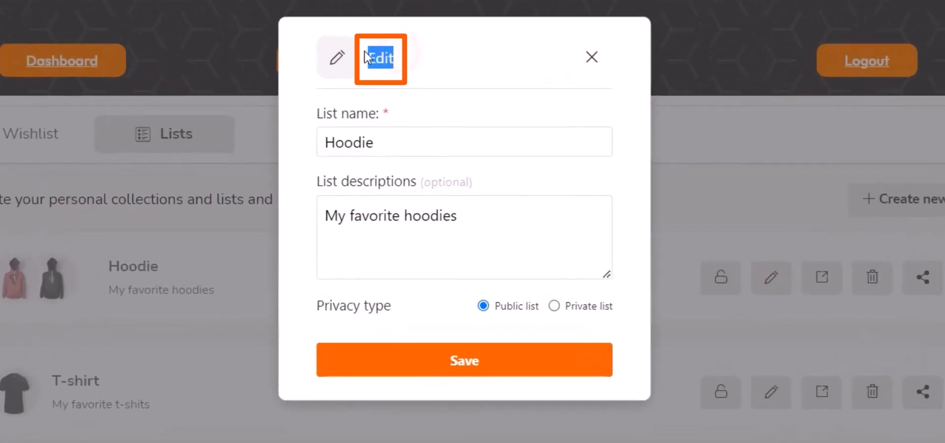
{"action": "left_click", "coordinate": [592, 57]}
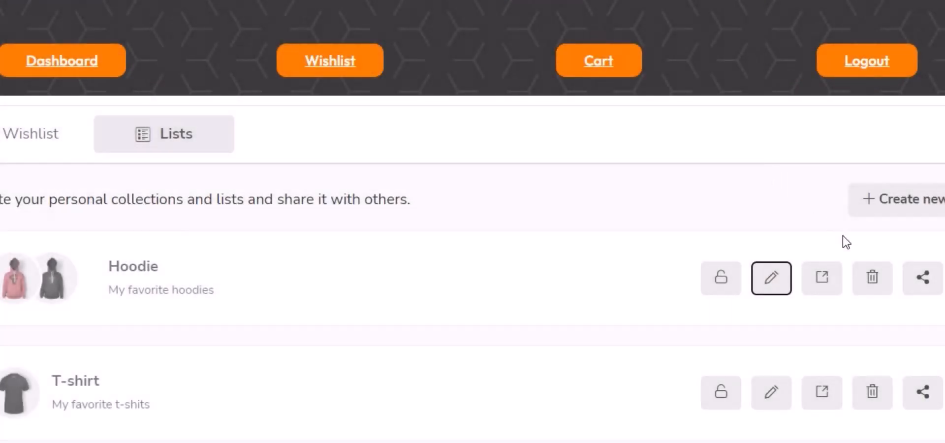
{"action": "left_click", "coordinate": [866, 278]}
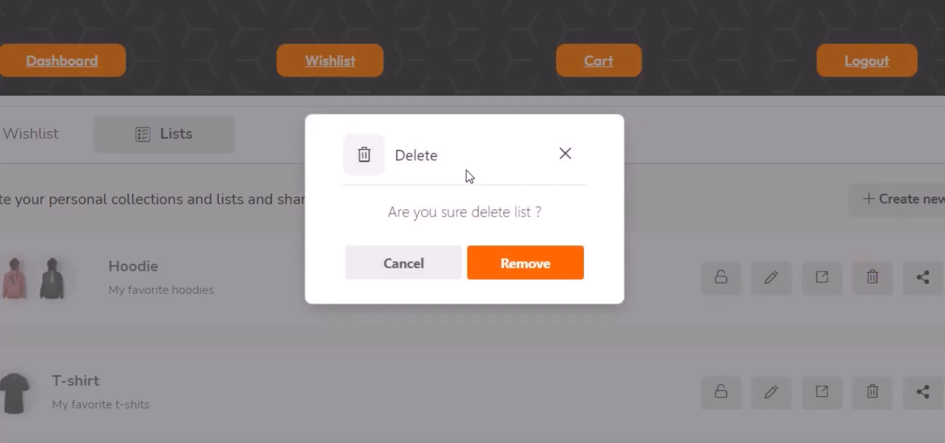
{"action": "left_click_drag", "start_coordinate": [469, 176], "coordinate": [390, 175]}
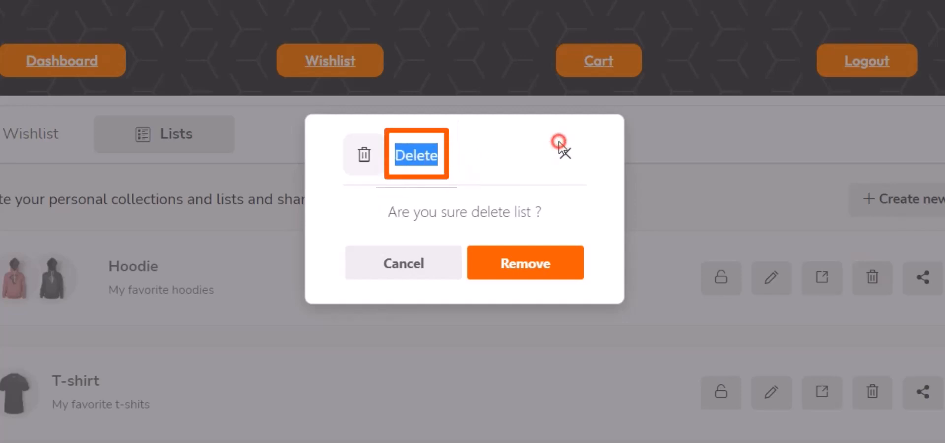
{"action": "left_click", "coordinate": [563, 150]}
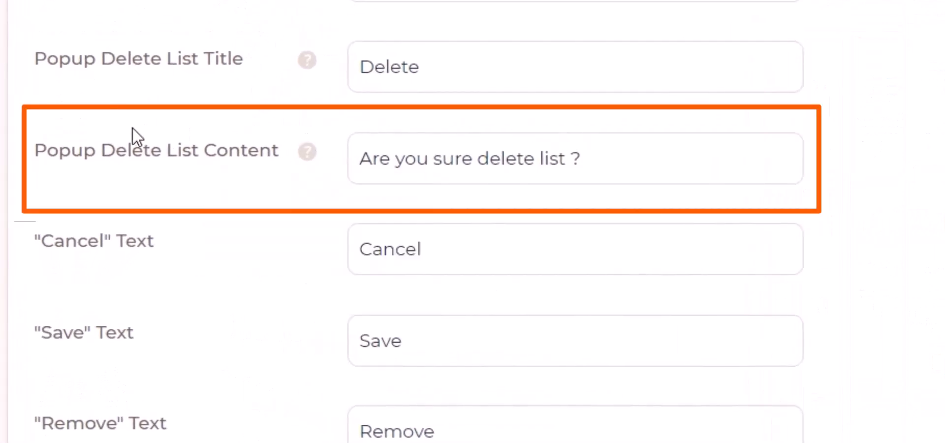
Change the Popup Delete List Content to "Are you sure ?" followed by a smiley and save the settings
{"action": "left_click_drag", "start_coordinate": [598, 170], "coordinate": [483, 176]}
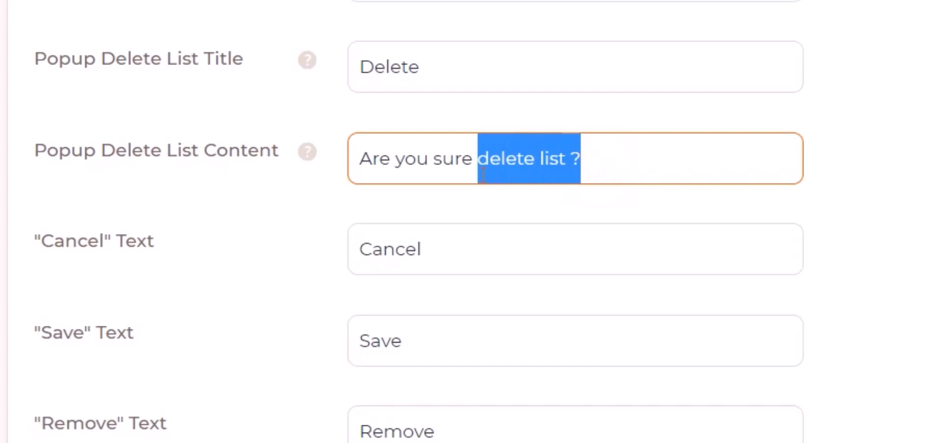
{"action": "key", "text": "BackSpace"}
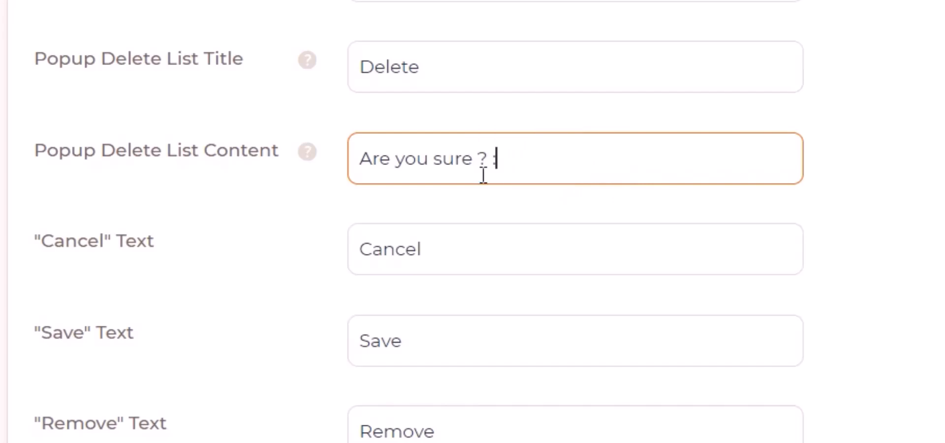
{"action": "left_click", "coordinate": [923, 83]}
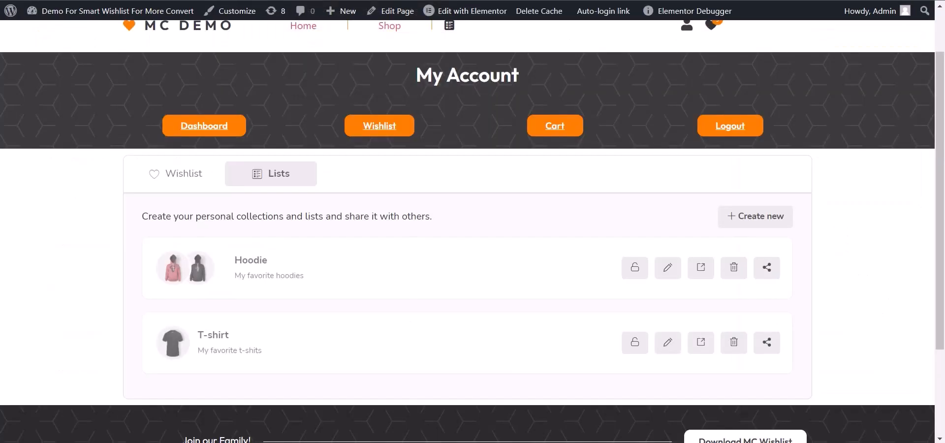
Reload the My Account lists page and check the confirmation text in the Hoodie list's delete popup
{"action": "key", "text": "F5"}
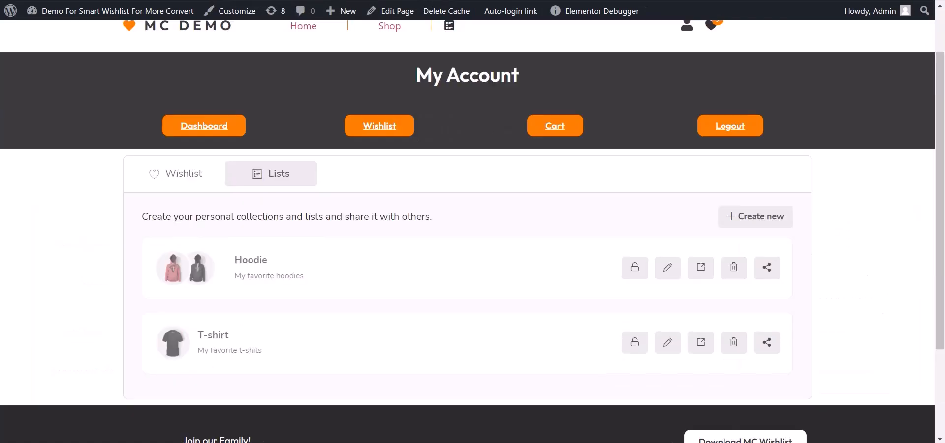
{"action": "left_click", "coordinate": [734, 267]}
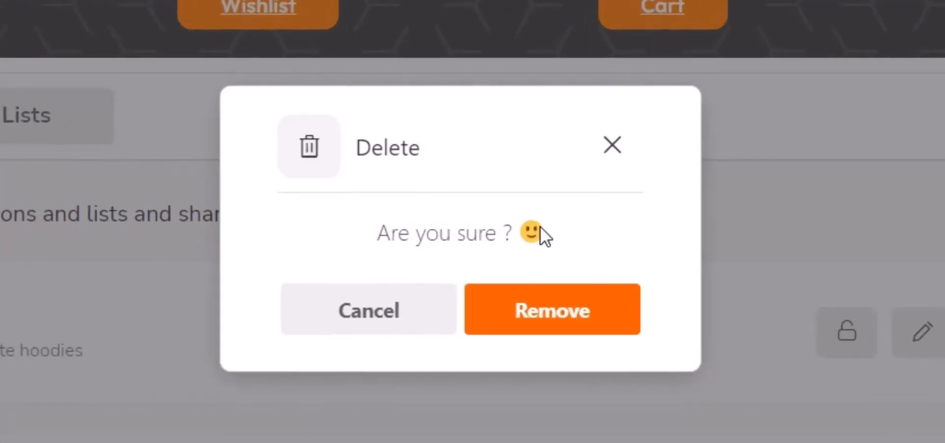
{"action": "left_click_drag", "start_coordinate": [540, 227], "coordinate": [366, 231]}
{"action": "left_click", "coordinate": [344, 232]}
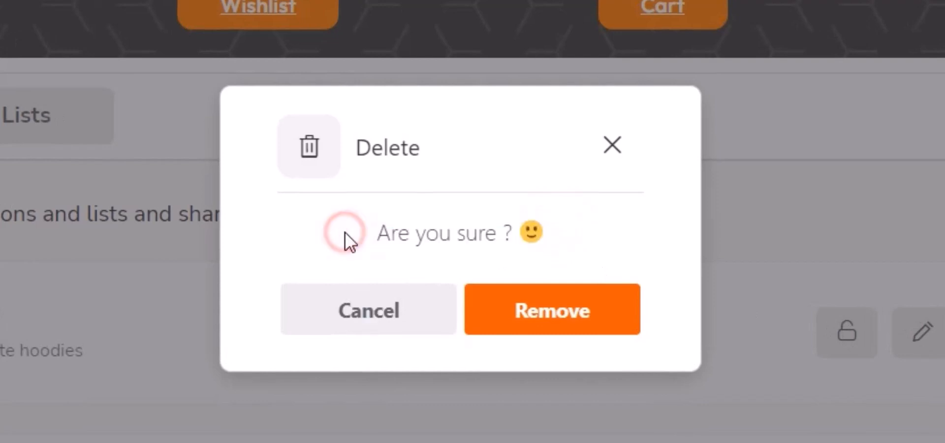
Close the delete popup, and in the list popup settings set the "Cancel" Text to "No, Cancel" and the "Save" Text to "Finish"
{"action": "left_click", "coordinate": [620, 149]}
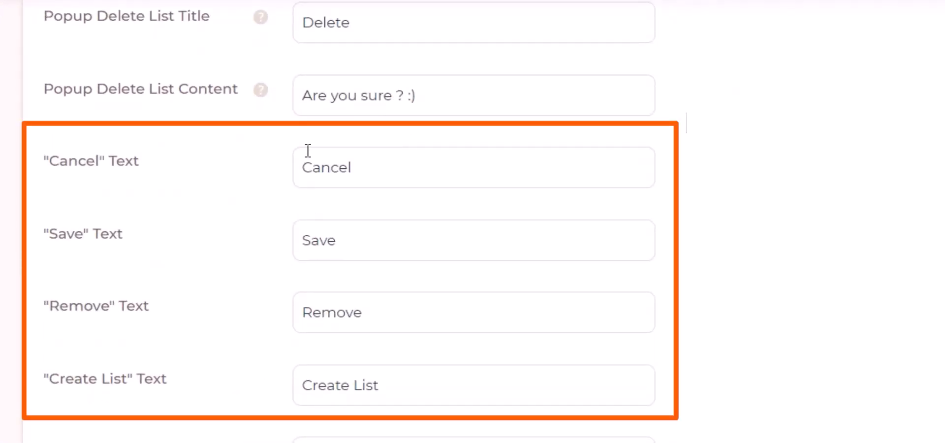
{"action": "left_click", "coordinate": [302, 168]}
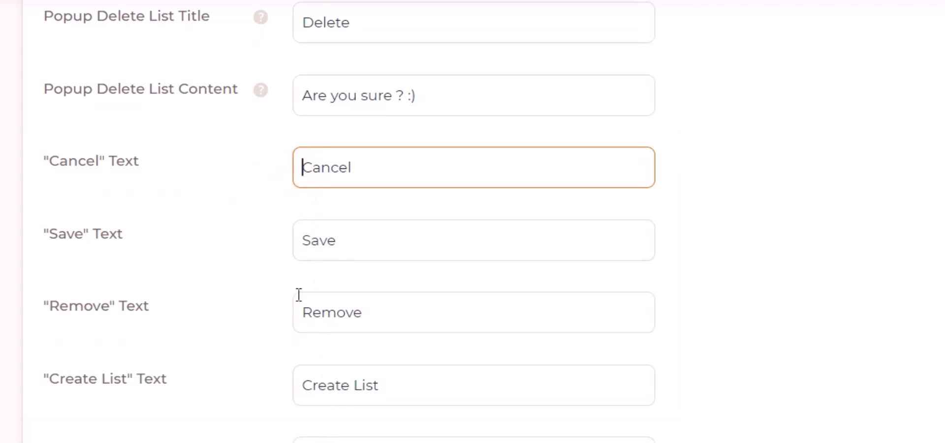
{"action": "type", "text": "No,"}
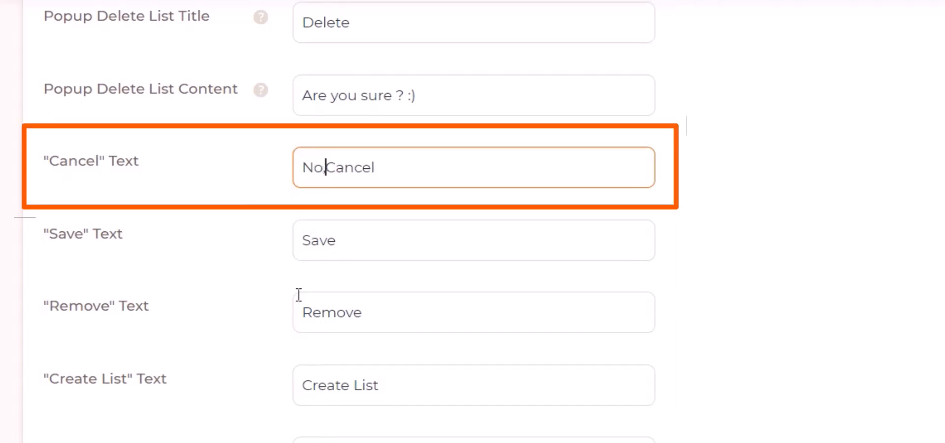
{"action": "double_click", "coordinate": [297, 246]}
{"action": "left_click", "coordinate": [274, 252]}
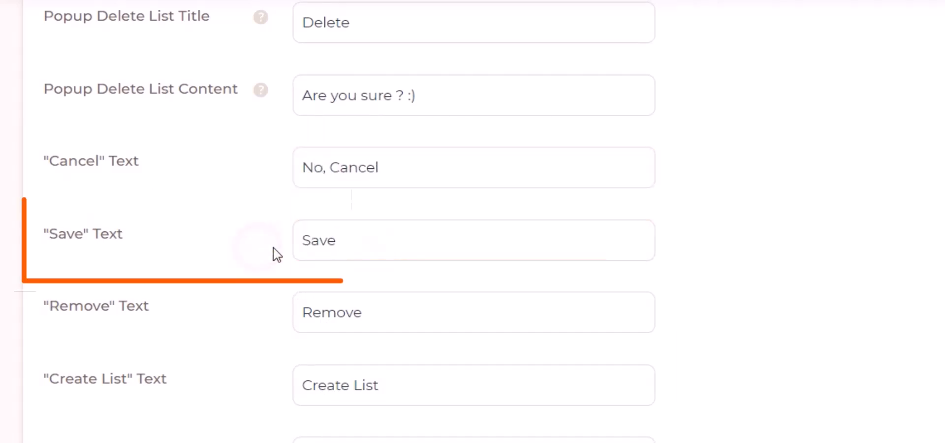
{"action": "left_click", "coordinate": [302, 240]}
{"action": "type", "text": "Finish"}
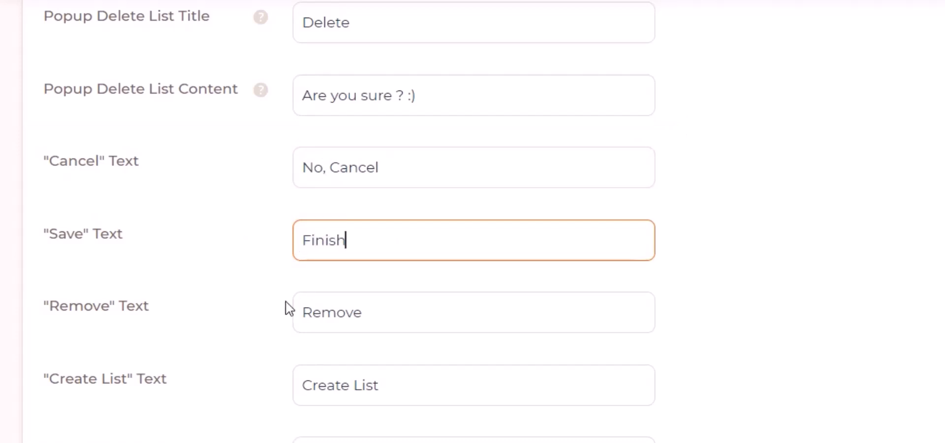
Set the "Remove" Text to "Yes, Remove" and save the settings
{"action": "left_click", "coordinate": [303, 325]}
{"action": "type", "text": "Yesd"}
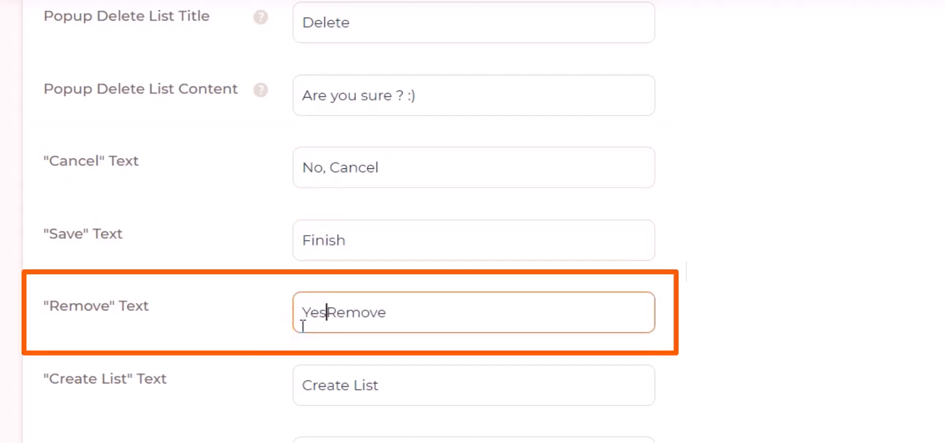
{"action": "key", "text": "BackSpace"}
{"action": "type", "text": ","}
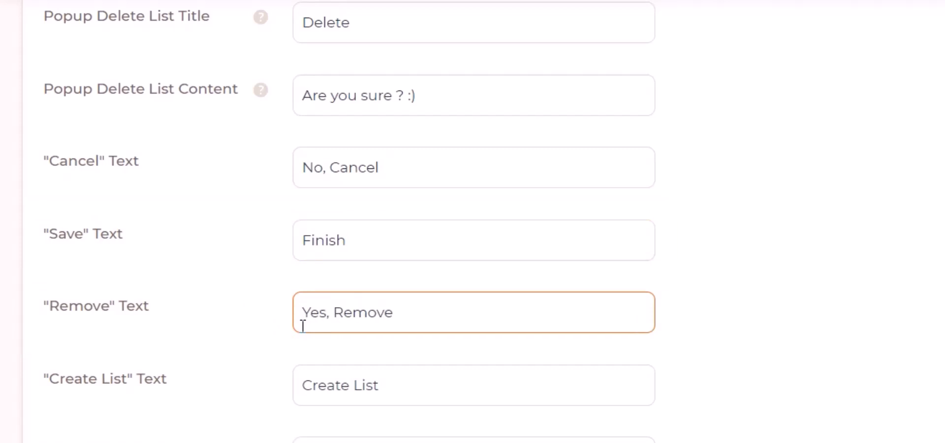
{"action": "left_click", "coordinate": [746, 220]}
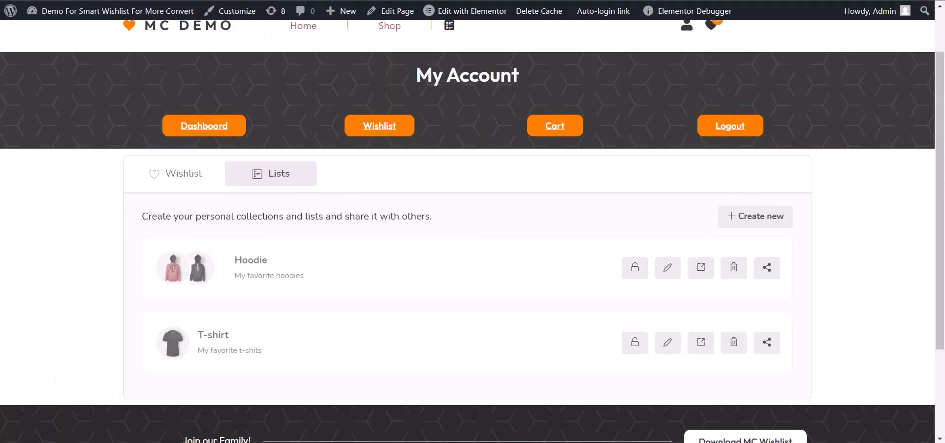
Reload the My Account lists page and check the button texts in the Hoodie list's delete and edit popups, closing each without changes
{"action": "key", "text": "F5"}
{"action": "left_click", "coordinate": [733, 268]}
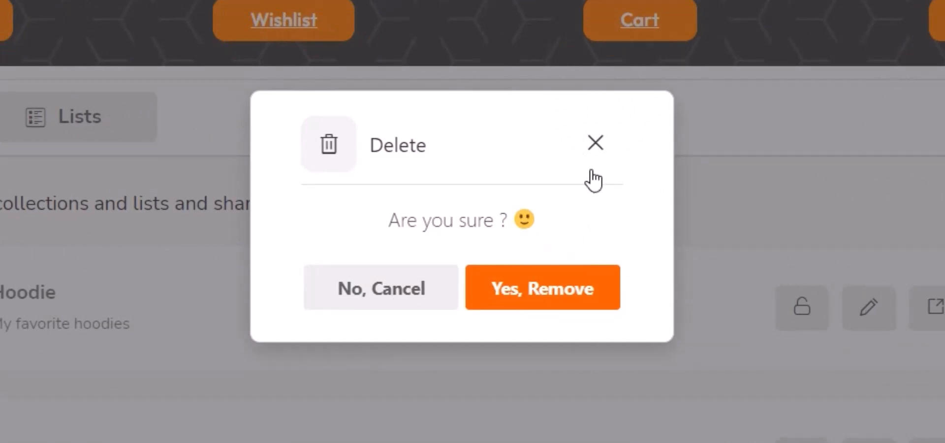
{"action": "left_click", "coordinate": [596, 143]}
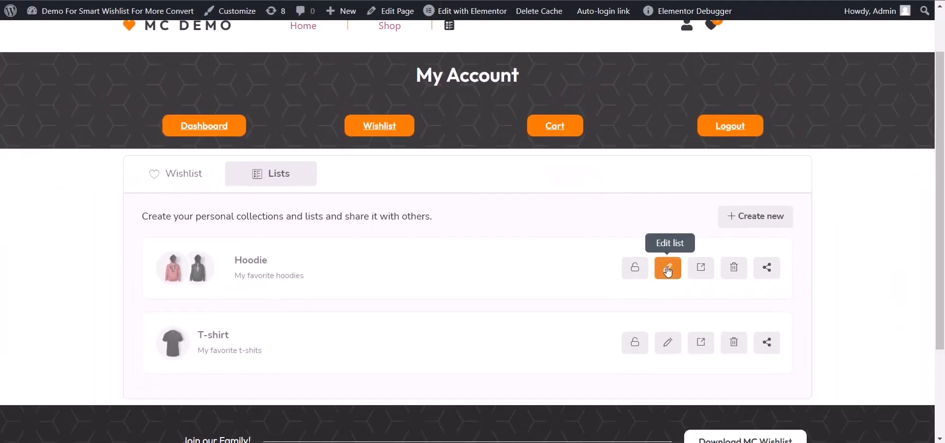
{"action": "left_click", "coordinate": [667, 268]}
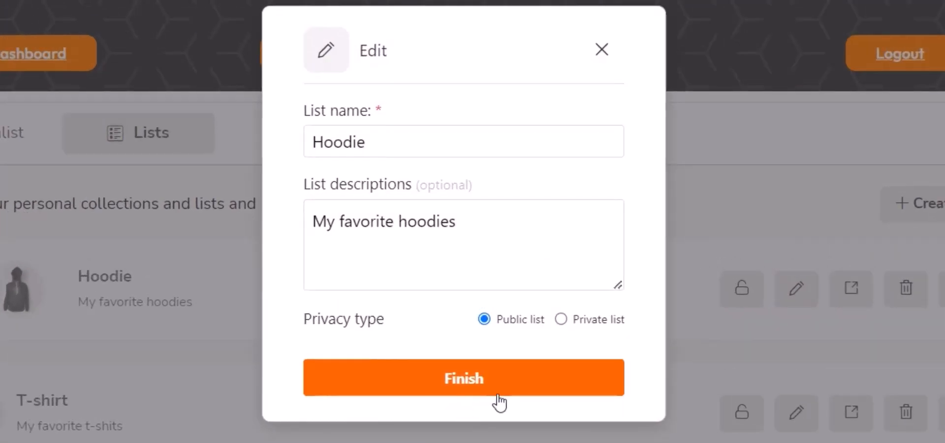
{"action": "left_click", "coordinate": [600, 53]}
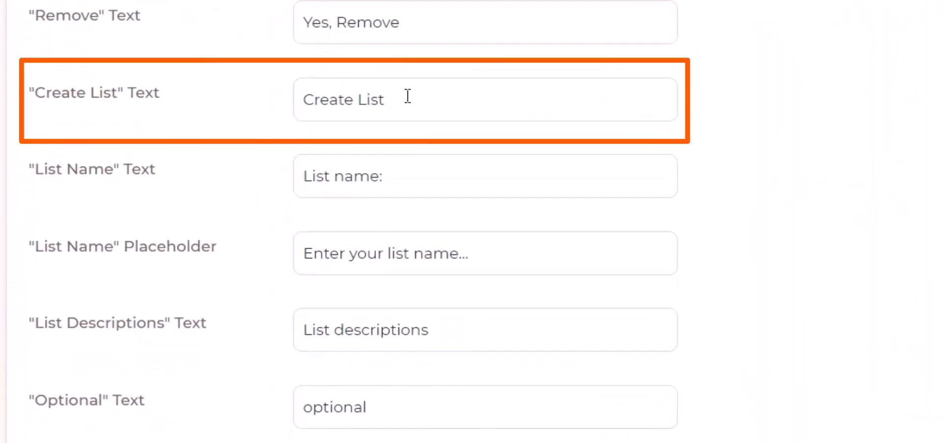
Set the "Create List" Text to "Finish" and save the settings
{"action": "left_click_drag", "start_coordinate": [408, 96], "coordinate": [295, 118]}
{"action": "type", "text": "Finish"}
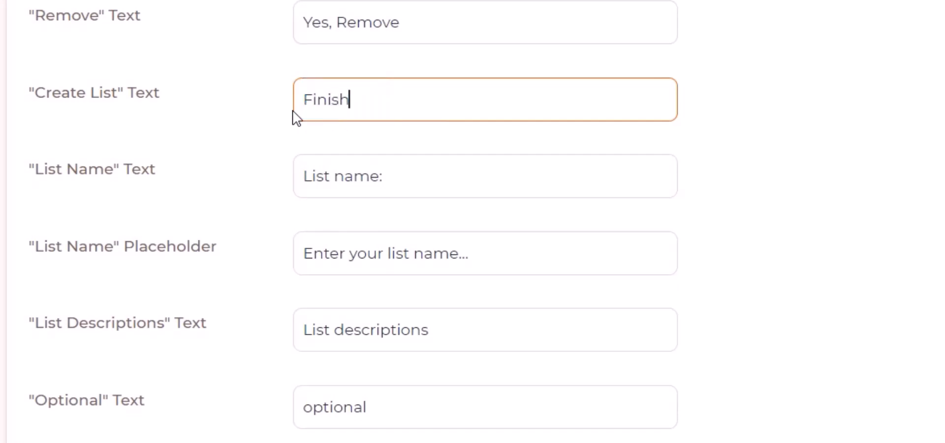
{"action": "left_click", "coordinate": [923, 84]}
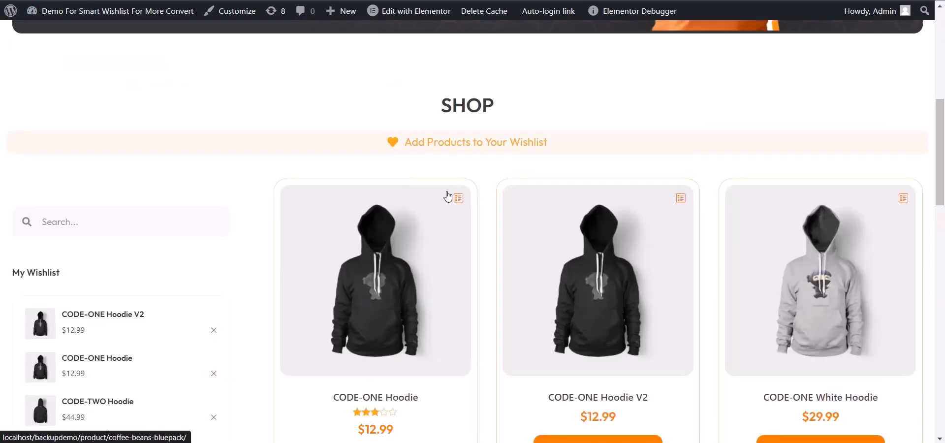
Check the create-list popup's button text from the first CODE-ONE Hoodie's collections dialog on the shop page, and close both dialogs
{"action": "left_click", "coordinate": [458, 198]}
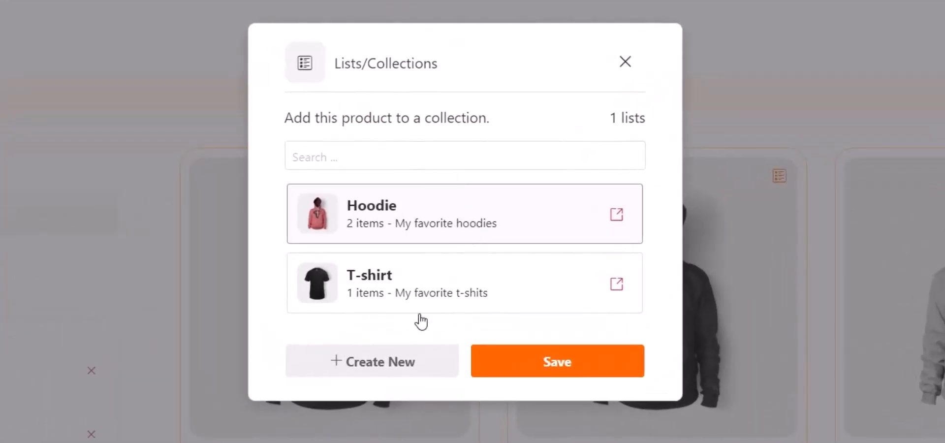
{"action": "left_click", "coordinate": [386, 361]}
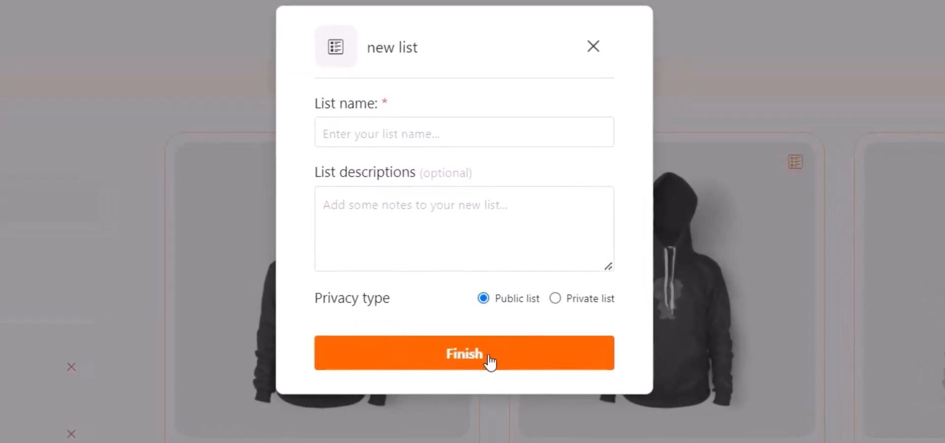
{"action": "left_click", "coordinate": [592, 46]}
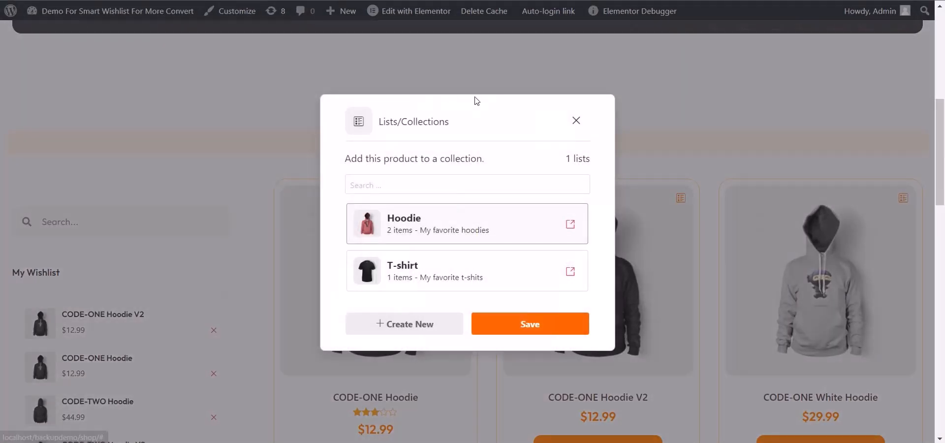
{"action": "left_click", "coordinate": [572, 124]}
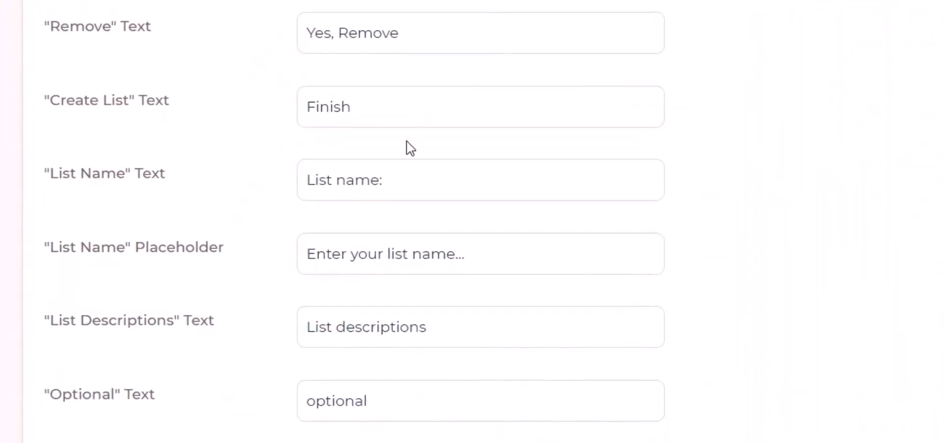
Shorten the "List Name" Text to "name:"
{"action": "scroll", "coordinate": [433, 74], "scroll_direction": "down", "scroll_amount": 2}
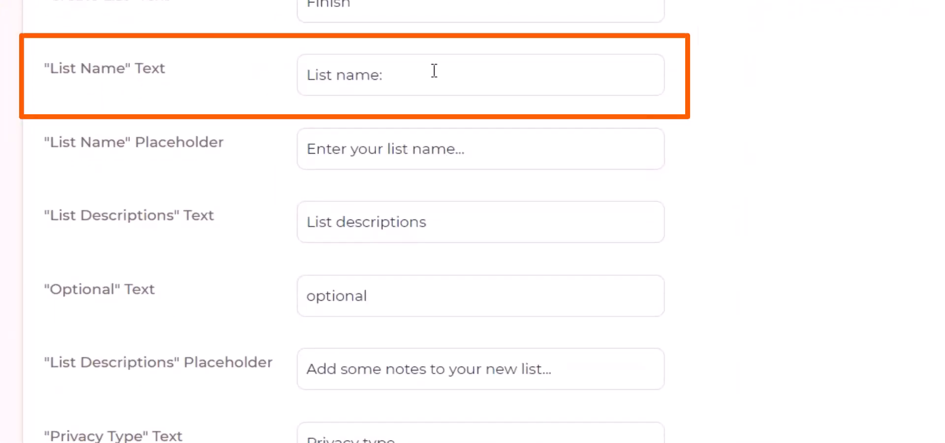
{"action": "left_click_drag", "start_coordinate": [336, 71], "coordinate": [259, 91]}
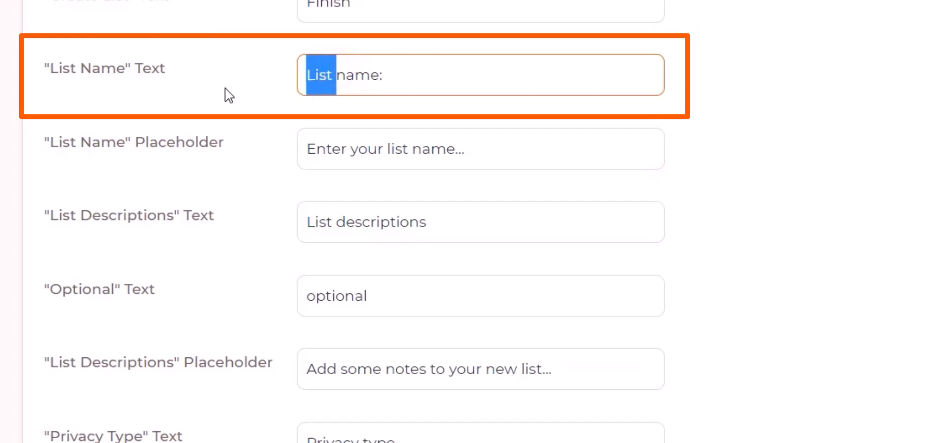
{"action": "key", "text": "BackSpace"}
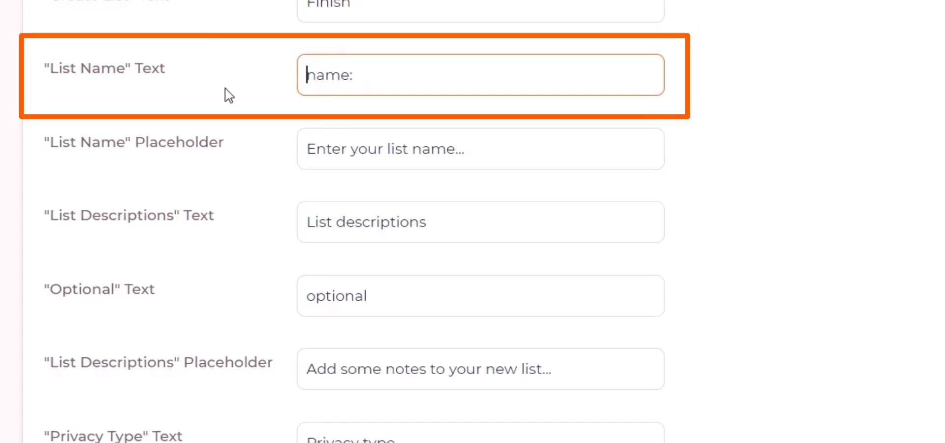
{"action": "left_click", "coordinate": [269, 134]}
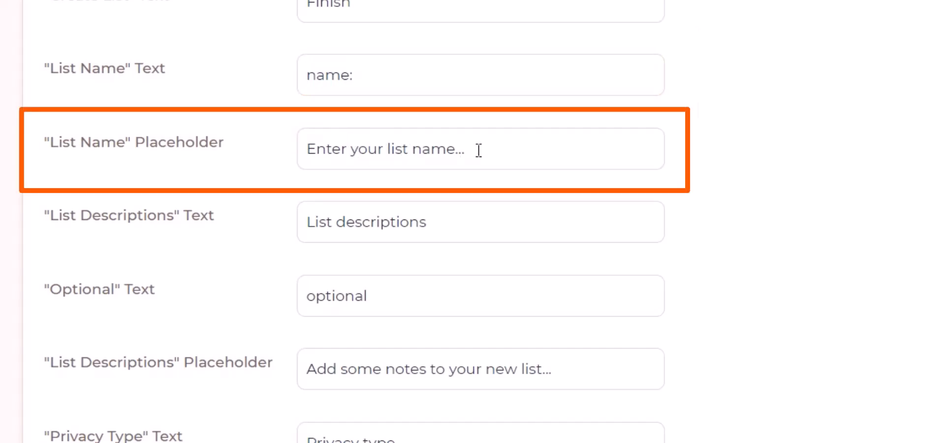
Shorten the "List Name" Placeholder to "name..." and save the settings
{"action": "left_click_drag", "start_coordinate": [476, 149], "coordinate": [255, 179]}
{"action": "left_click", "coordinate": [430, 145]}
{"action": "key", "text": "BackSpace"}
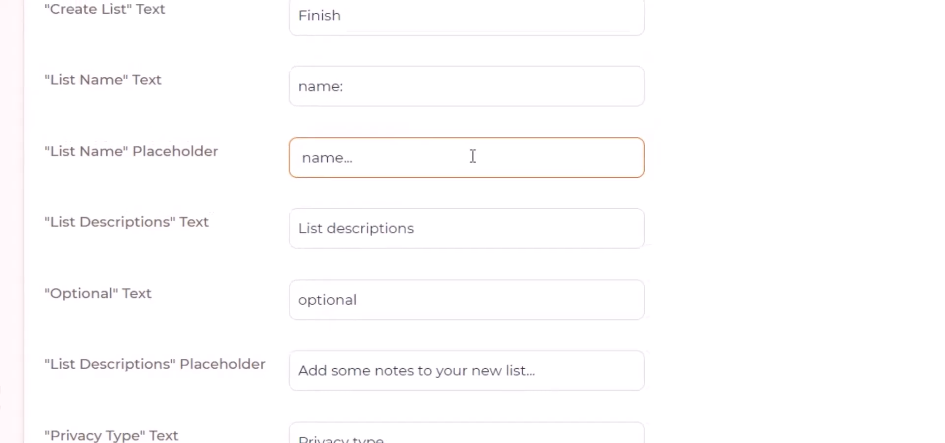
{"action": "left_click", "coordinate": [925, 86]}
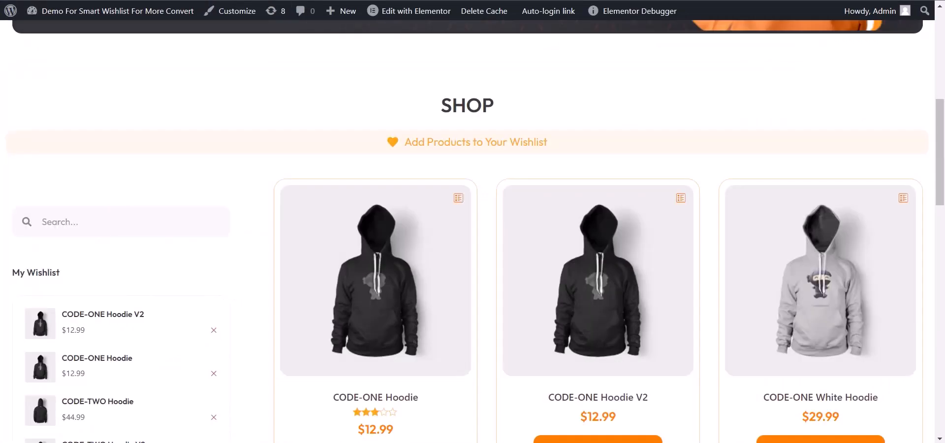
Reload the shop page and check the name label and placeholder in the first CODE-ONE Hoodie's create-list popup
{"action": "key", "text": "F5"}
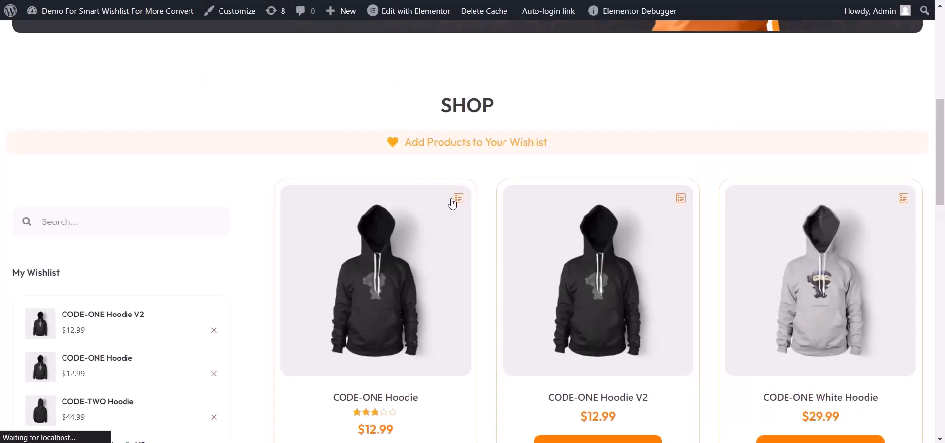
{"action": "left_click", "coordinate": [453, 202]}
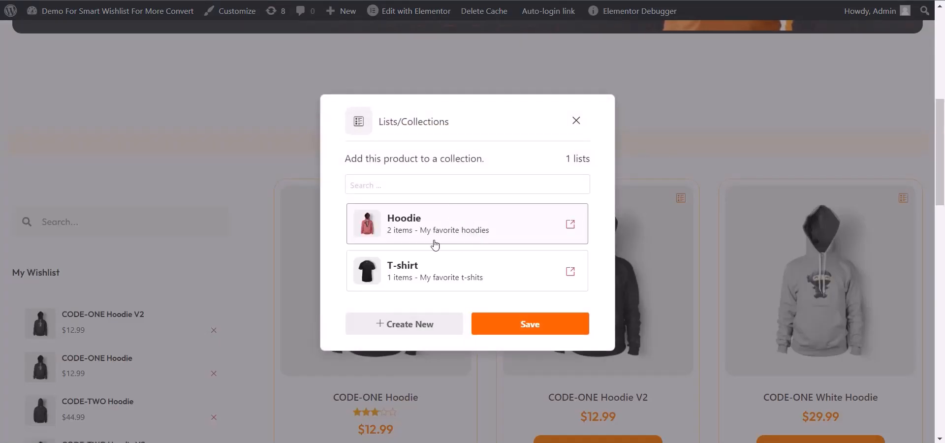
{"action": "left_click", "coordinate": [403, 320]}
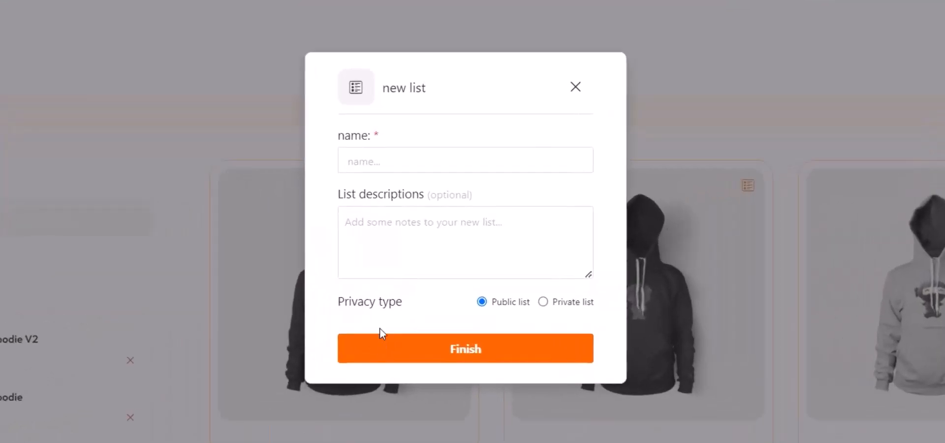
{"action": "left_click_drag", "start_coordinate": [347, 118], "coordinate": [311, 119]}
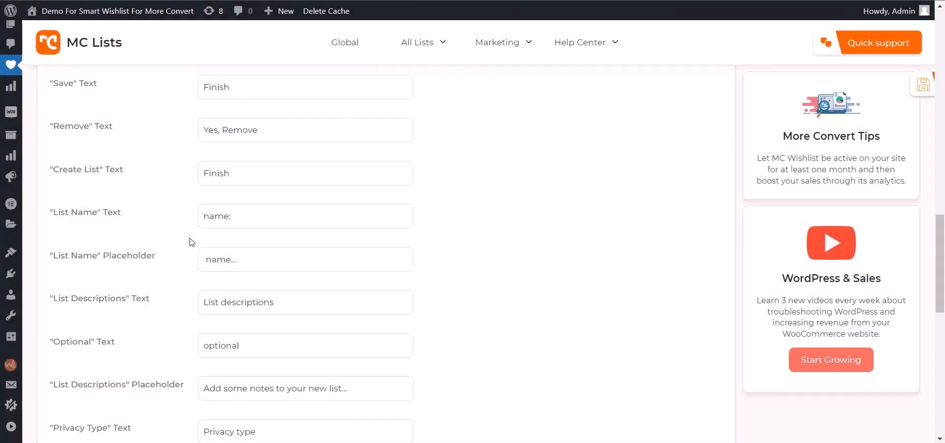
Change the "List Descriptions" Text to "Enter your descriptions" and save the settings
{"action": "scroll", "coordinate": [232, 218], "scroll_direction": "down", "scroll_amount": 1}
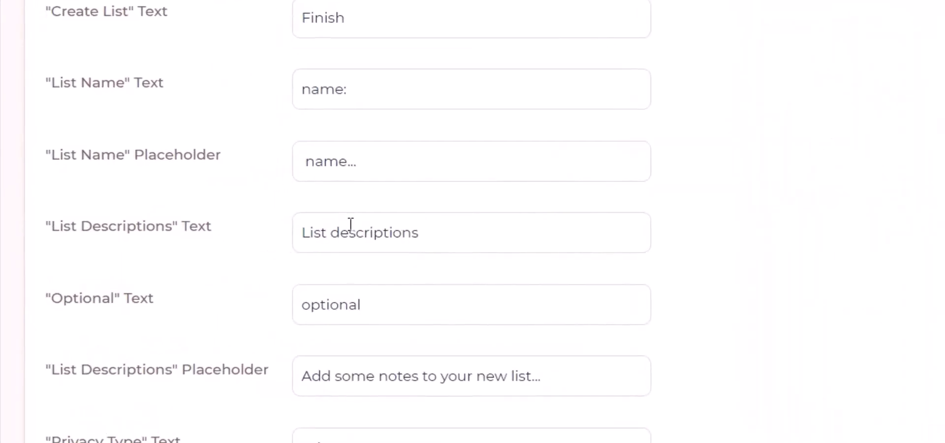
{"action": "scroll", "coordinate": [350, 224], "scroll_direction": "down", "scroll_amount": 1}
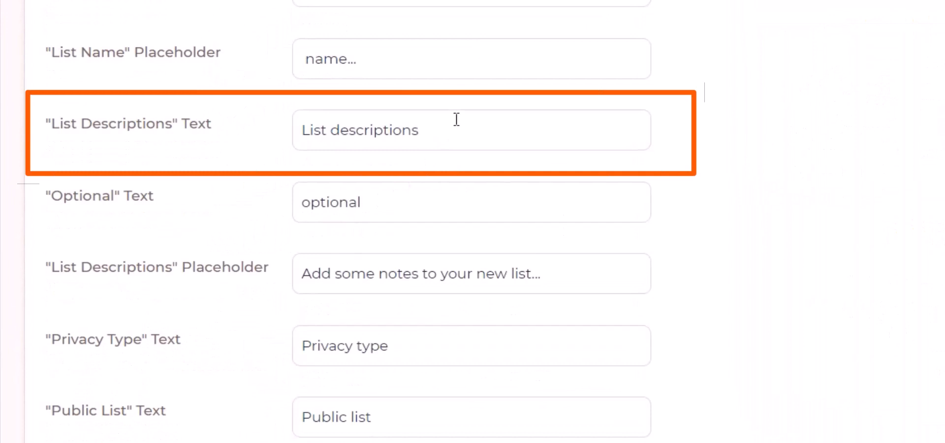
{"action": "double_click", "coordinate": [314, 133]}
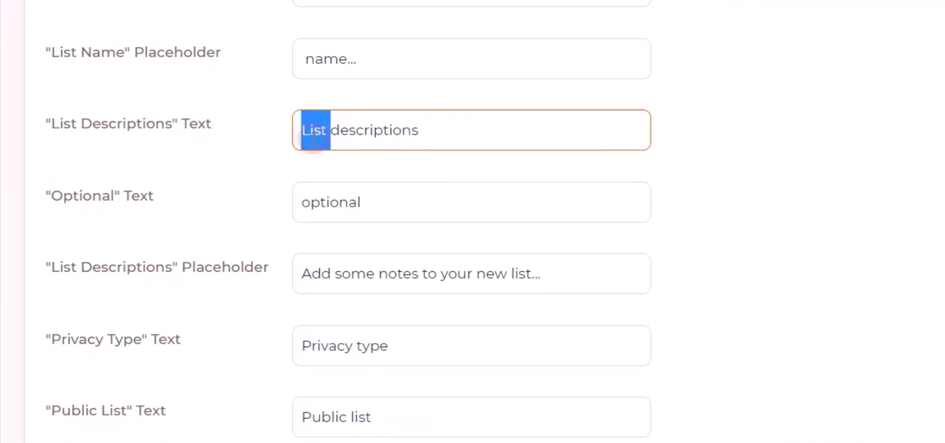
{"action": "type", "text": "Enter your"}
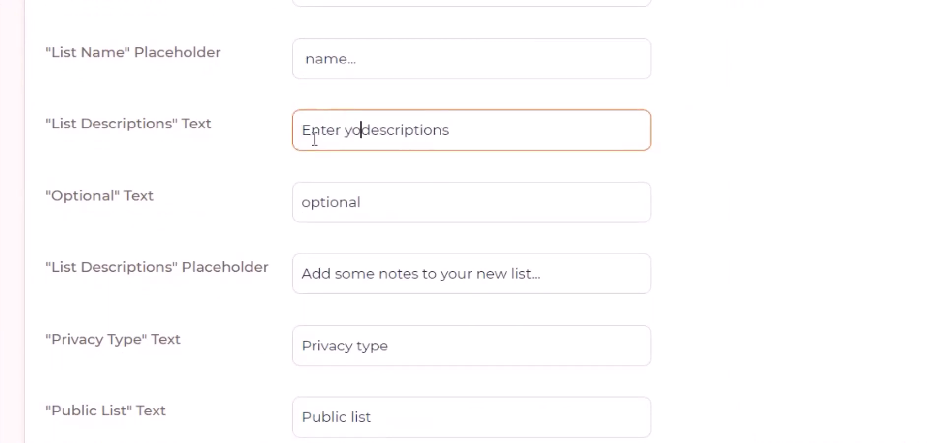
{"action": "left_click", "coordinate": [790, 179]}
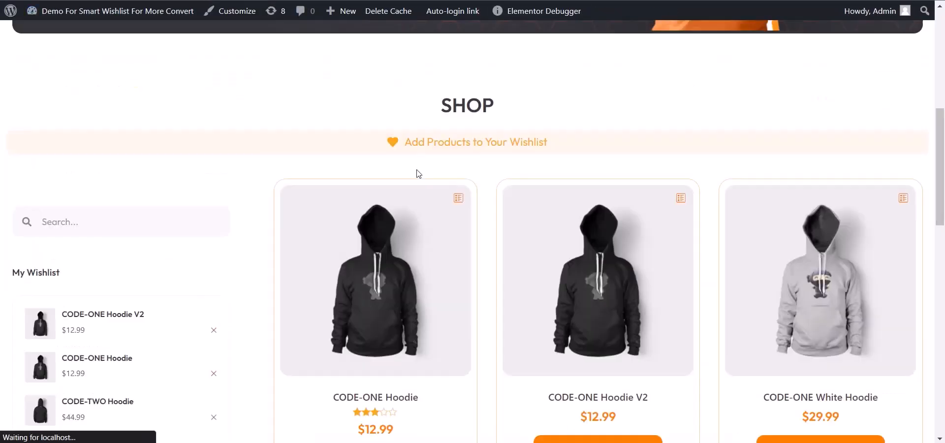
Check the descriptions label in the create-list popup opened from the first CODE-ONE Hoodie's collections dialog
{"action": "left_click", "coordinate": [457, 199]}
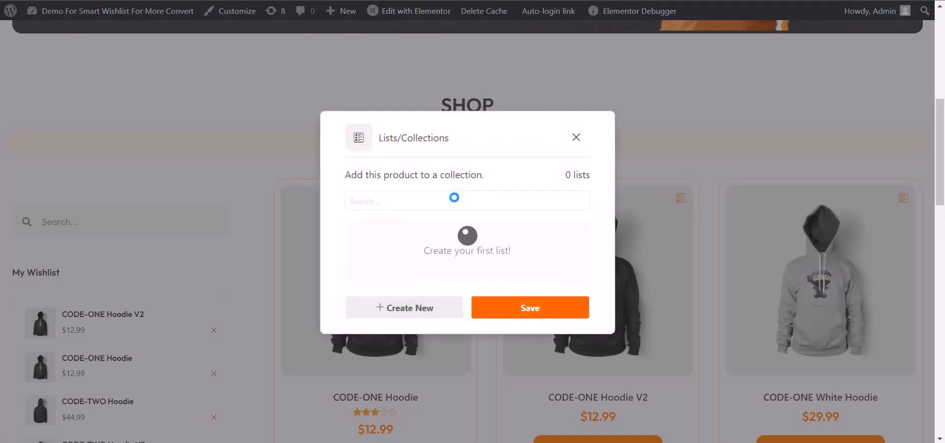
{"action": "left_click", "coordinate": [419, 329]}
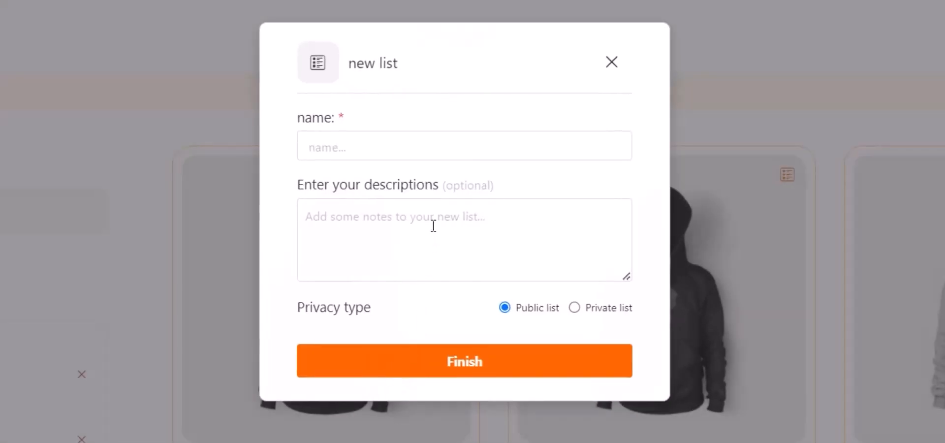
Highlight the descriptions label, and close the create-list popup and the collections dialog
{"action": "left_click_drag", "start_coordinate": [439, 186], "coordinate": [295, 189]}
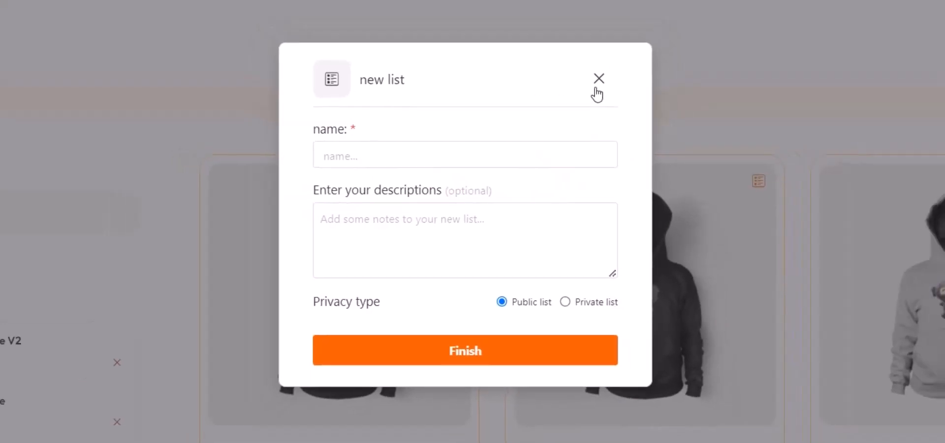
{"action": "left_click", "coordinate": [611, 62]}
{"action": "left_click", "coordinate": [578, 120]}
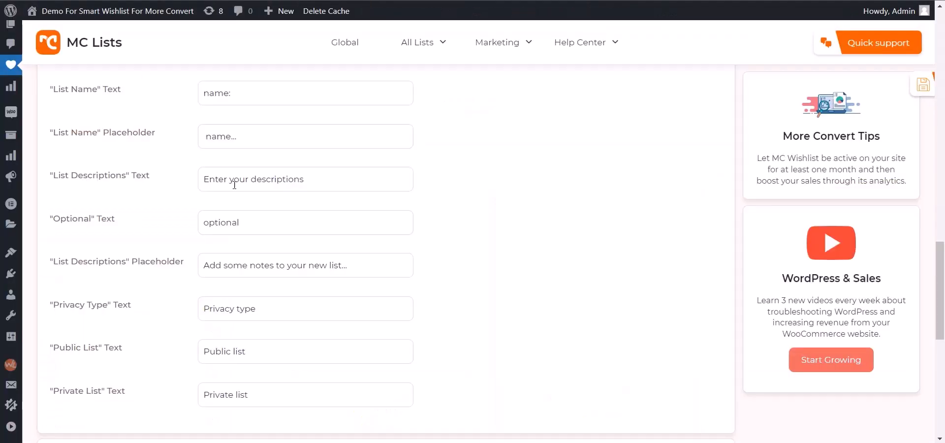
Change the "Optional" Text to "Enter if you need" and save the settings
{"action": "left_click_drag", "start_coordinate": [244, 217], "coordinate": [193, 218]}
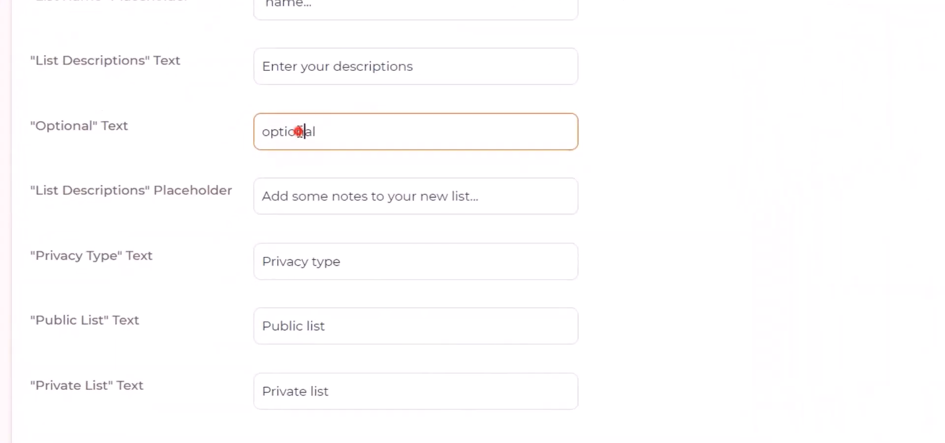
{"action": "type", "text": "If you need"}
{"action": "type", "text": "Enter"}
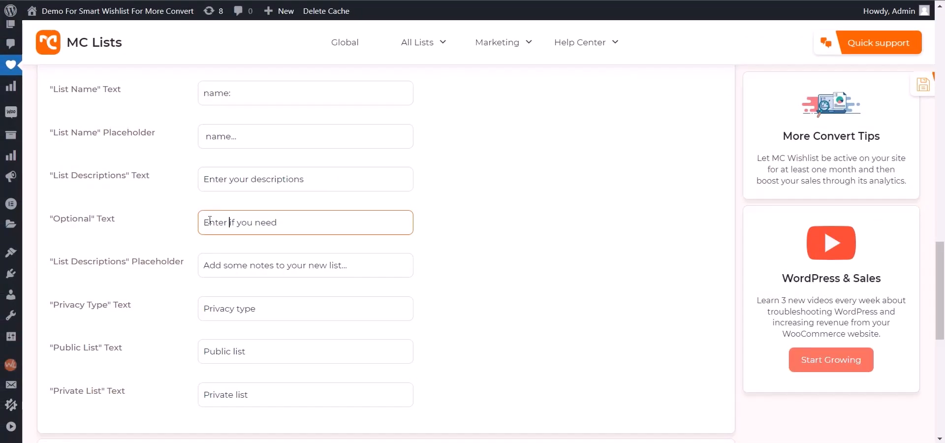
{"action": "left_click", "coordinate": [543, 201]}
{"action": "left_click", "coordinate": [922, 85]}
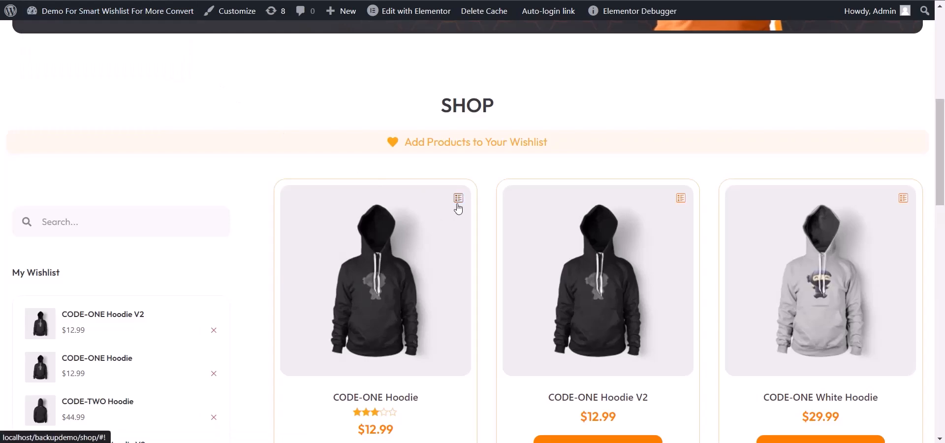
Check the optional note beside the descriptions label in the first CODE-ONE Hoodie's create-list popup, and close both popups
{"action": "left_click", "coordinate": [457, 203]}
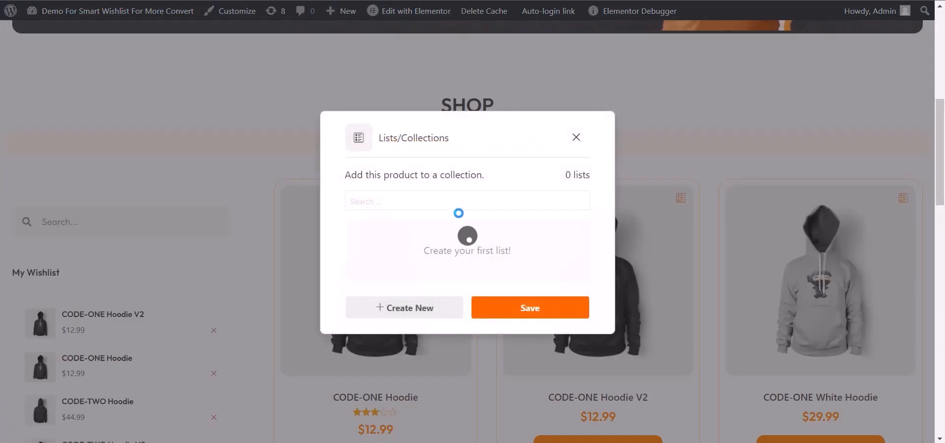
{"action": "left_click", "coordinate": [405, 324]}
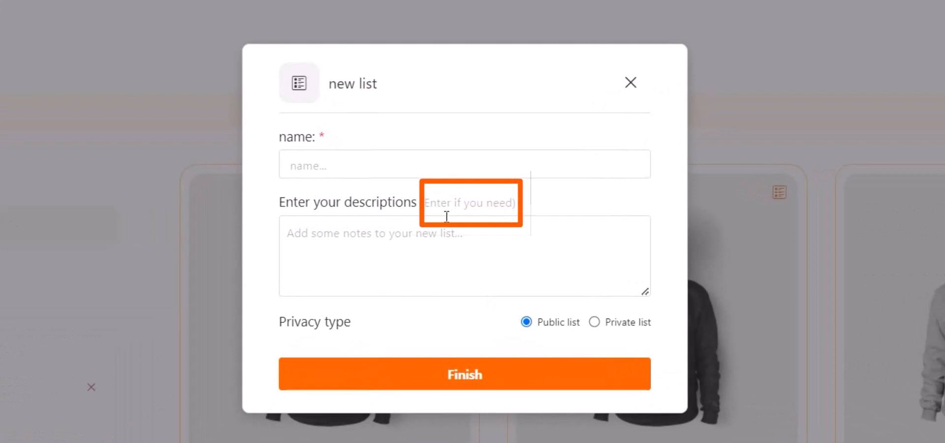
{"action": "left_click_drag", "start_coordinate": [523, 202], "coordinate": [433, 205]}
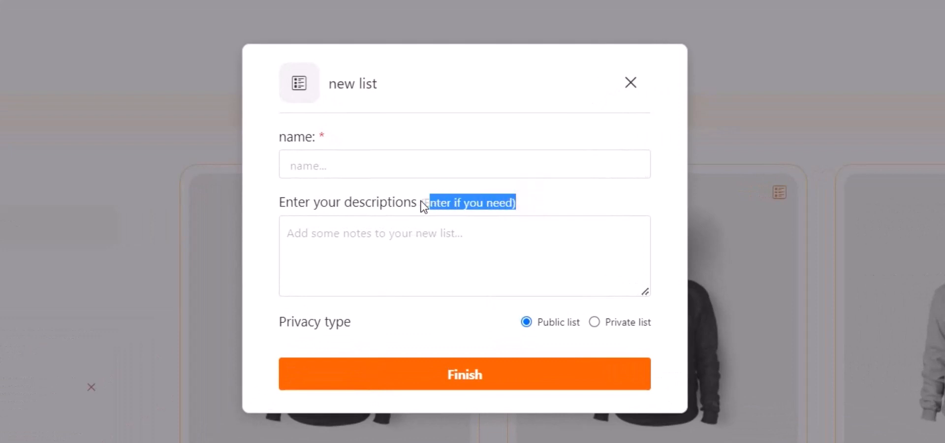
{"action": "left_click", "coordinate": [541, 200]}
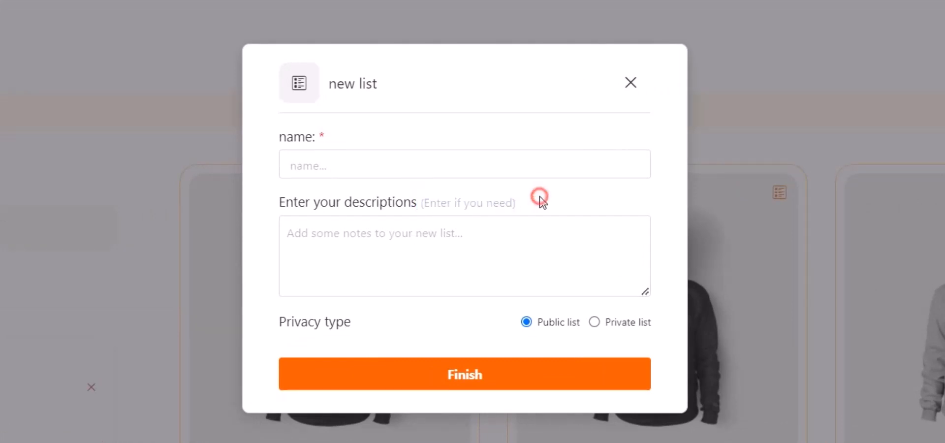
{"action": "left_click", "coordinate": [628, 84]}
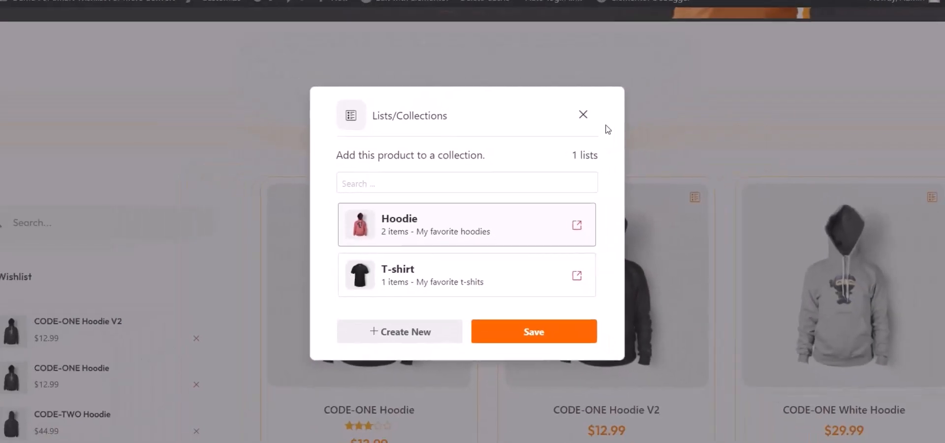
{"action": "left_click", "coordinate": [586, 129]}
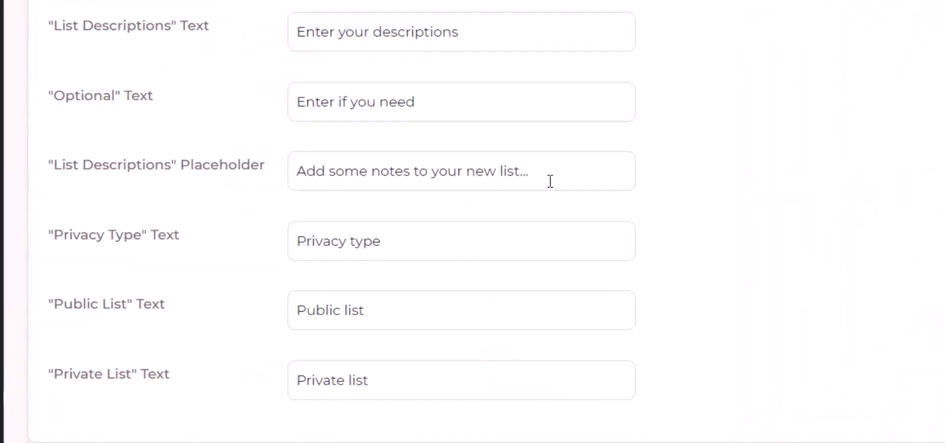
Change the "List Descriptions" Placeholder to "Enter your descriptions" and save the settings
{"action": "left_click", "coordinate": [619, 147]}
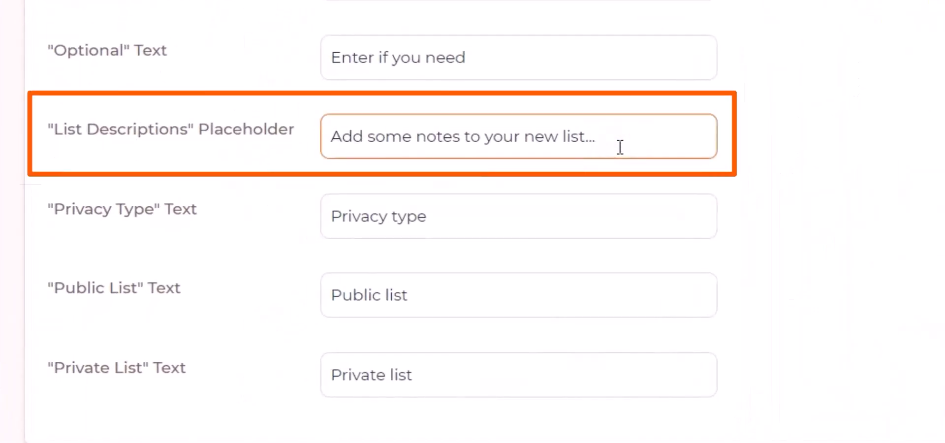
{"action": "left_click", "coordinate": [502, 0]}
{"action": "left_click", "coordinate": [458, 147]}
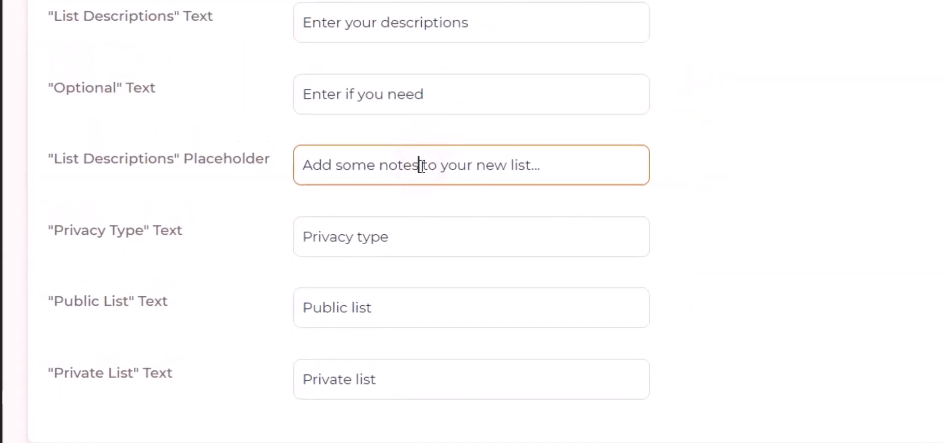
{"action": "left_click_drag", "start_coordinate": [610, 136], "coordinate": [325, 121]}
{"action": "type", "text": "Enter your descriptions"}
{"action": "left_click", "coordinate": [847, 91]}
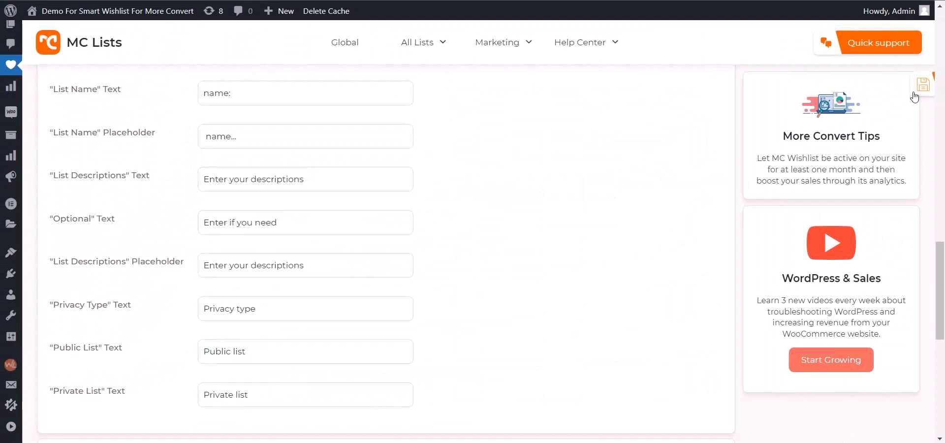
{"action": "left_click", "coordinate": [916, 93]}
Reload the shop page, check the descriptions placeholder and privacy row in the first CODE-ONE Hoodie's create-list popup, and close both popups
{"action": "key", "text": "ctrl+Tab"}
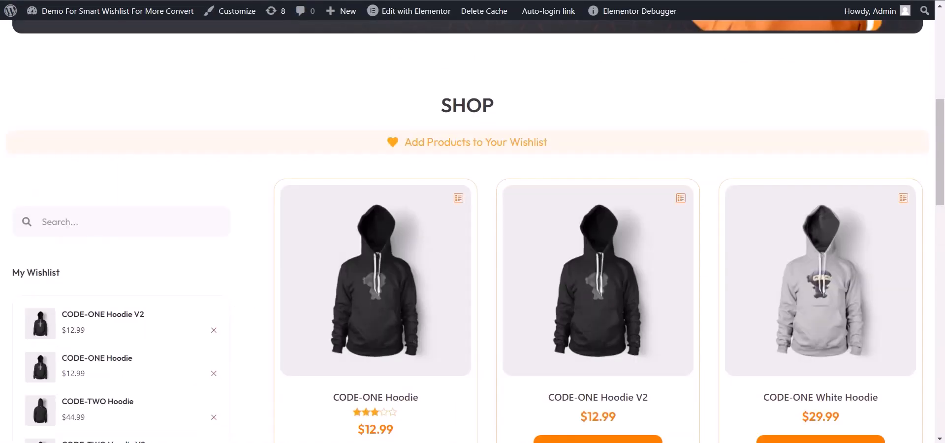
{"action": "key", "text": "F5"}
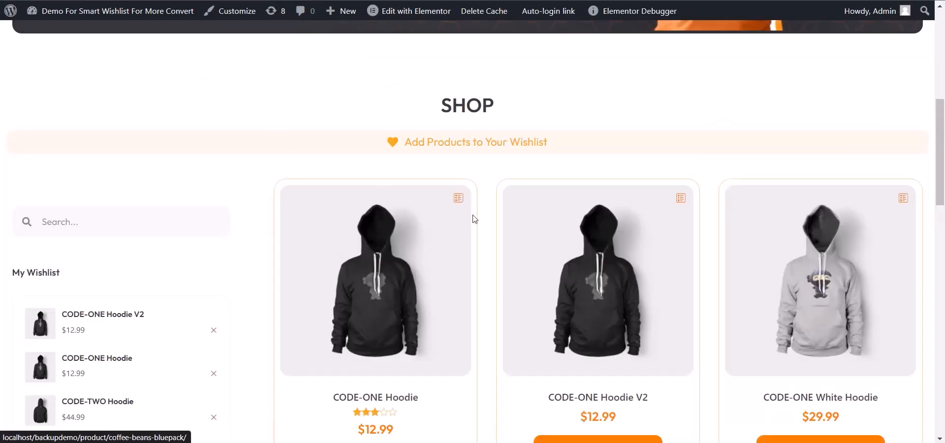
{"action": "left_click", "coordinate": [458, 197]}
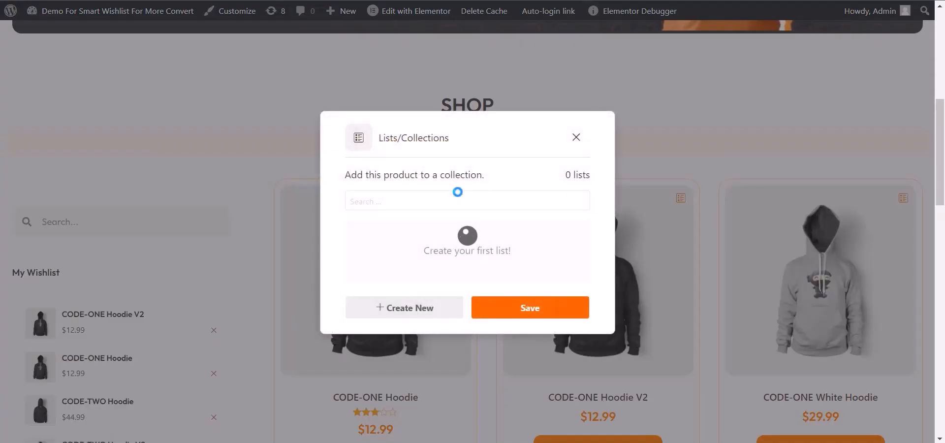
{"action": "left_click", "coordinate": [402, 310]}
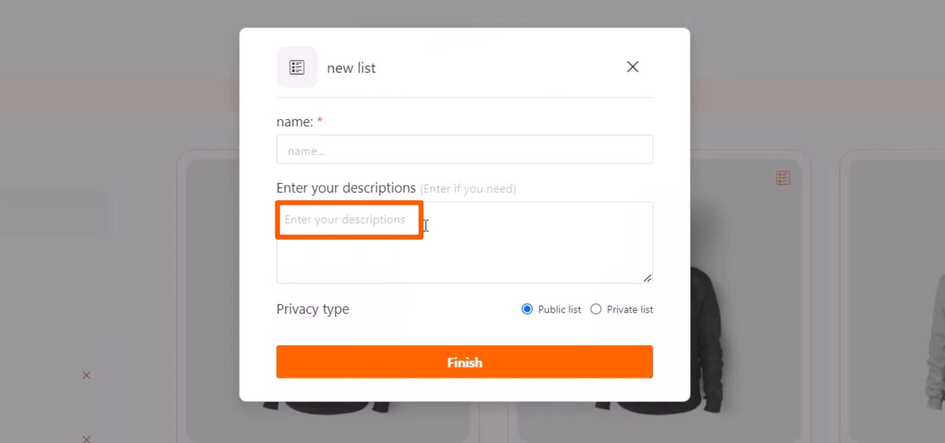
{"action": "left_click", "coordinate": [344, 214]}
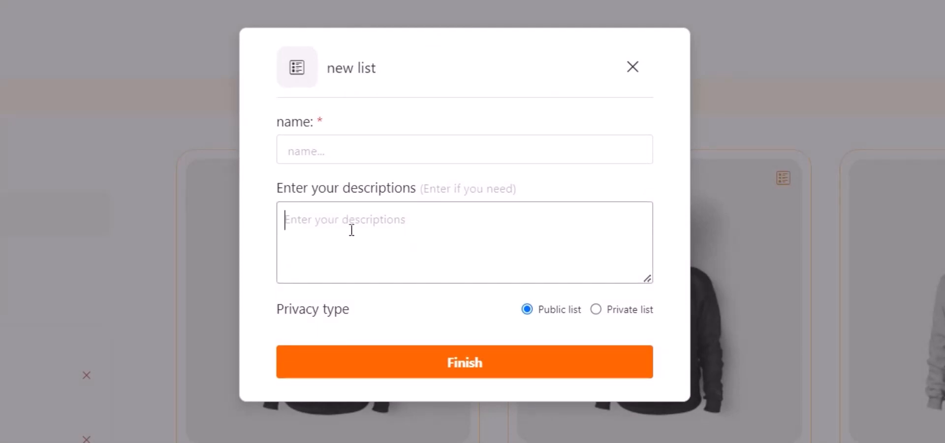
{"action": "left_click", "coordinate": [438, 315]}
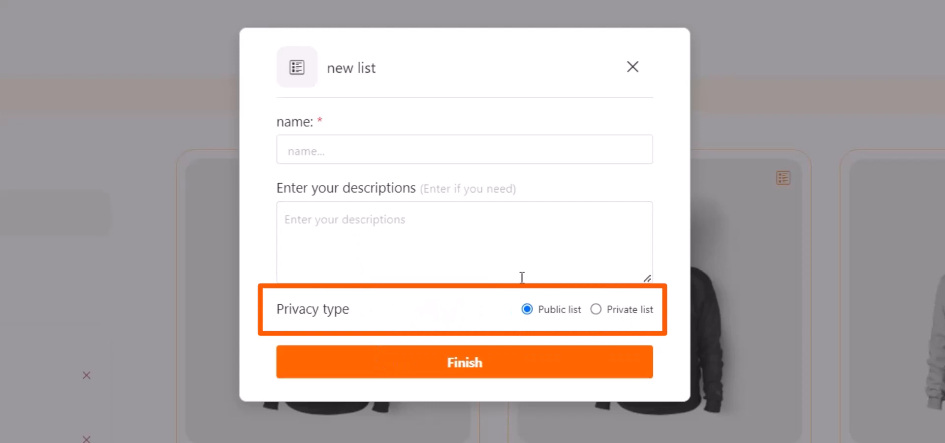
{"action": "left_click", "coordinate": [632, 67]}
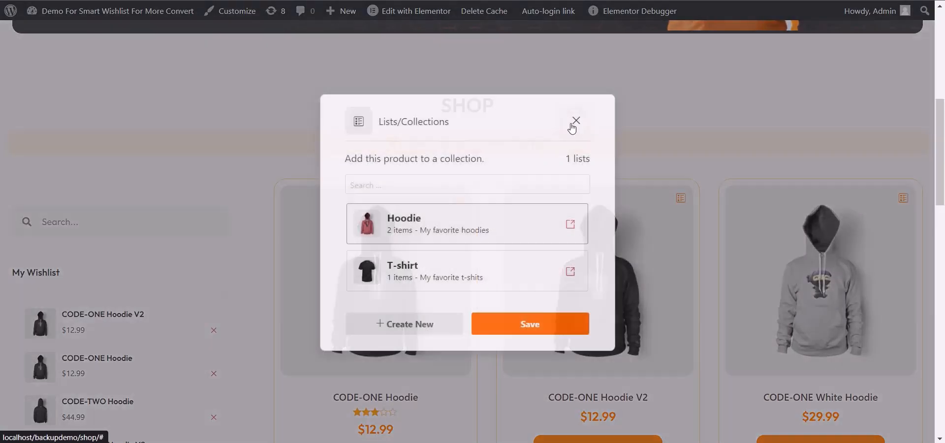
{"action": "left_click", "coordinate": [575, 129]}
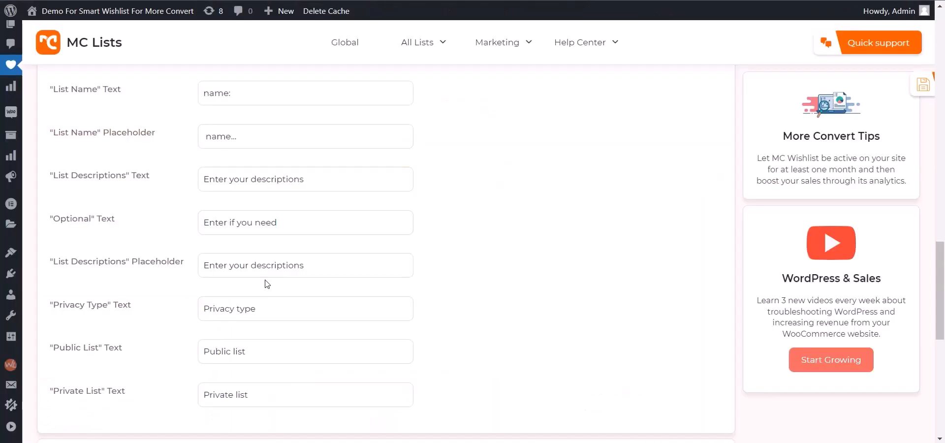
Set the privacy labels to "Select list type" for the type, "Public" for public lists and "Private" for private lists, and save the settings
{"action": "left_click_drag", "start_coordinate": [260, 310], "coordinate": [201, 315]}
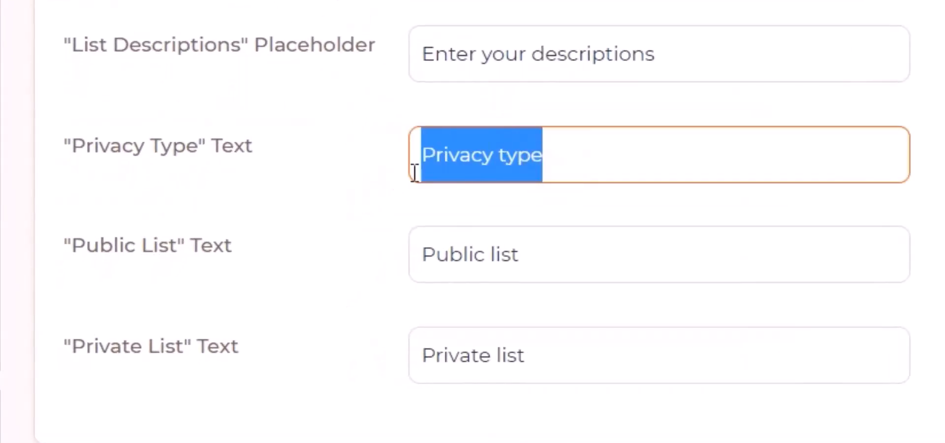
{"action": "type", "text": "Select list type"}
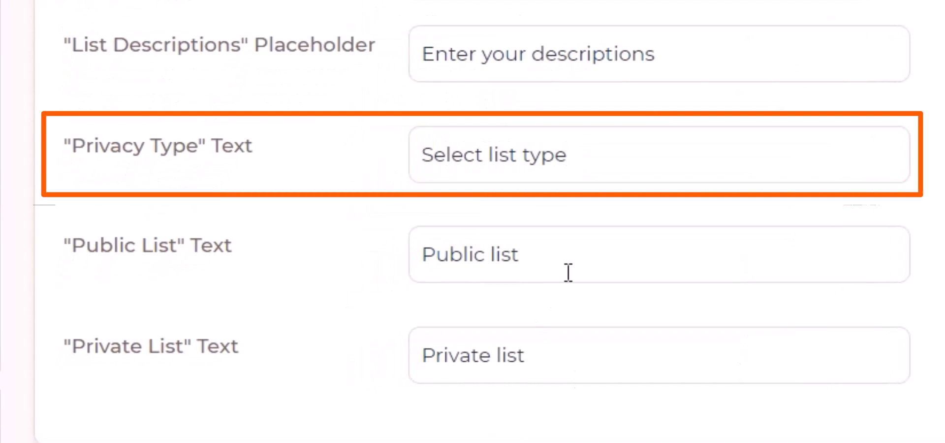
{"action": "left_click_drag", "start_coordinate": [568, 272], "coordinate": [492, 253]}
{"action": "key", "text": "BackSpace"}
{"action": "left_click_drag", "start_coordinate": [584, 363], "coordinate": [493, 374]}
{"action": "key", "text": "BackSpace"}
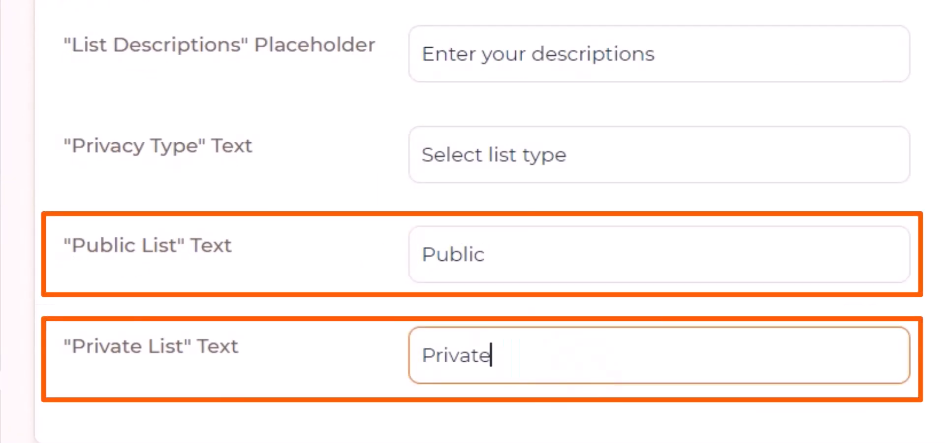
{"action": "left_click", "coordinate": [908, 82]}
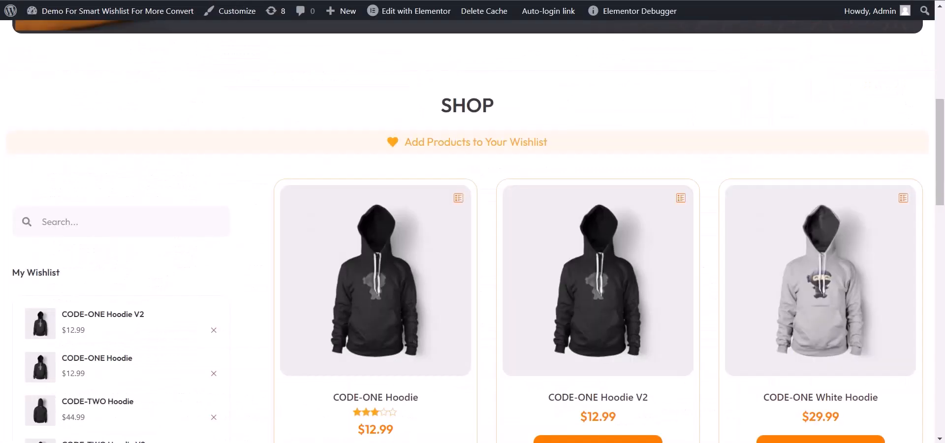
Reload the shop page and check the privacy type label and its two options in the first CODE-ONE Hoodie's create-list popup
{"action": "key", "text": "F5"}
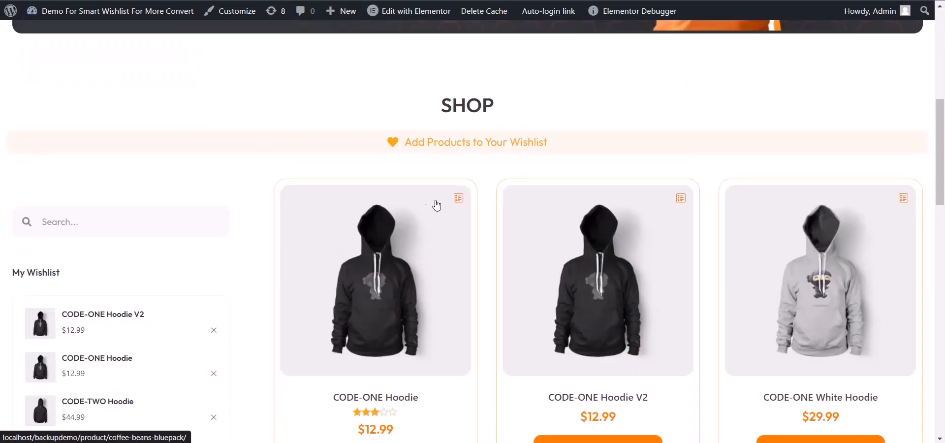
{"action": "left_click", "coordinate": [448, 198]}
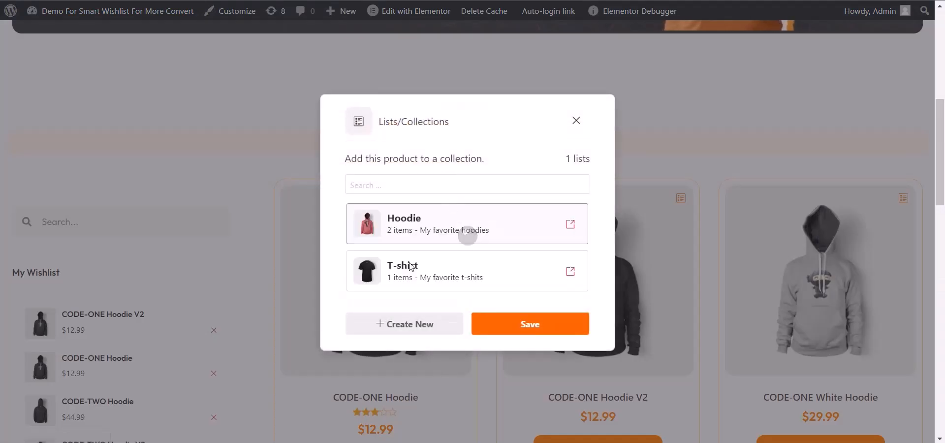
{"action": "left_click", "coordinate": [377, 324]}
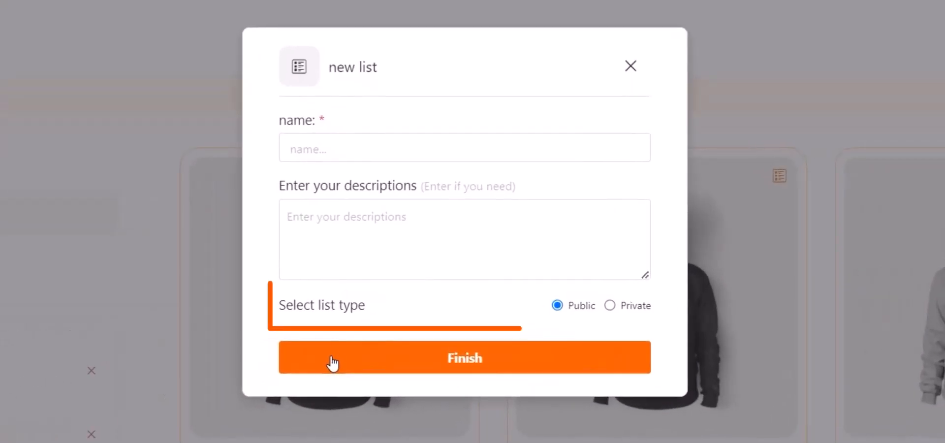
{"action": "mouse_move", "coordinate": [378, 319]}
{"action": "left_mouse_down"}
{"action": "mouse_move", "coordinate": [288, 326]}
{"action": "mouse_move", "coordinate": [369, 316]}
{"action": "left_mouse_up"}
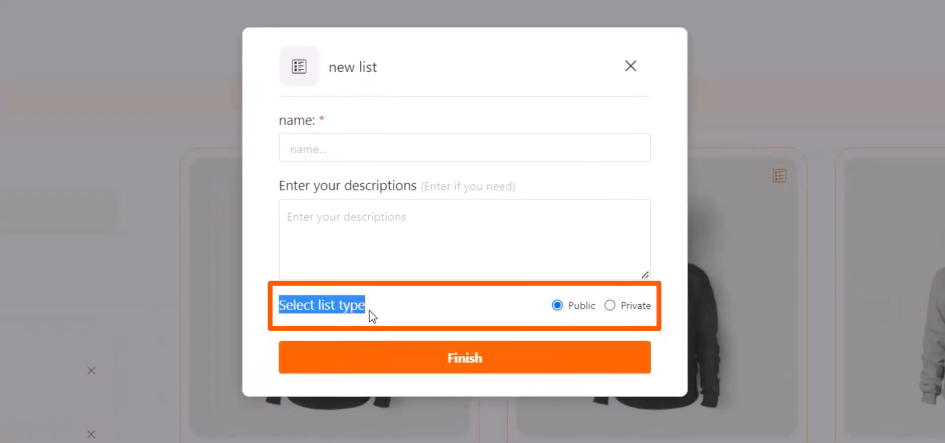
{"action": "left_click", "coordinate": [413, 310]}
{"action": "left_click_drag", "start_coordinate": [594, 305], "coordinate": [560, 311]}
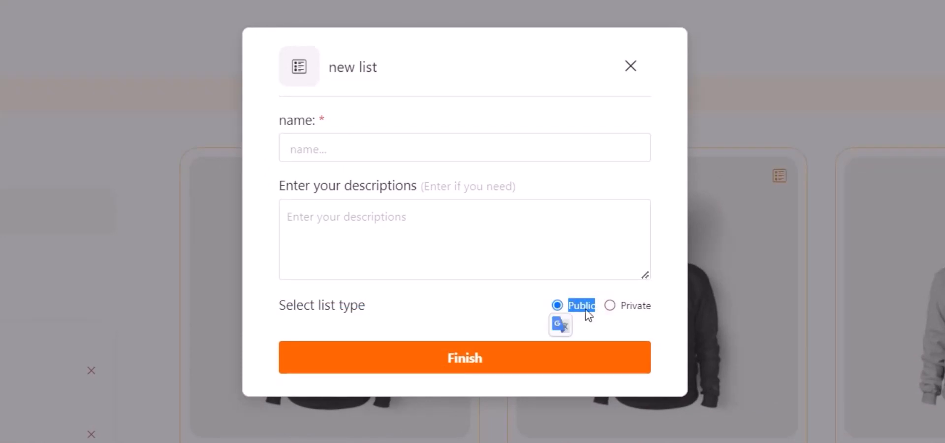
{"action": "left_click_drag", "start_coordinate": [652, 306], "coordinate": [622, 313]}
{"action": "left_click", "coordinate": [529, 306]}
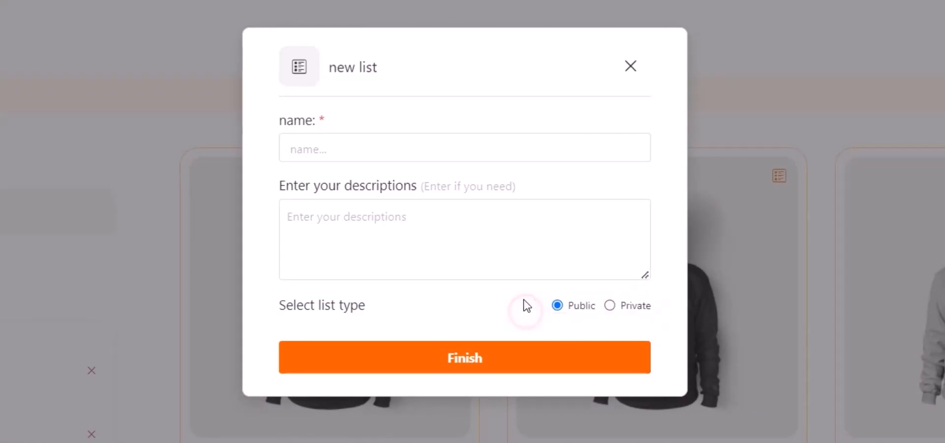